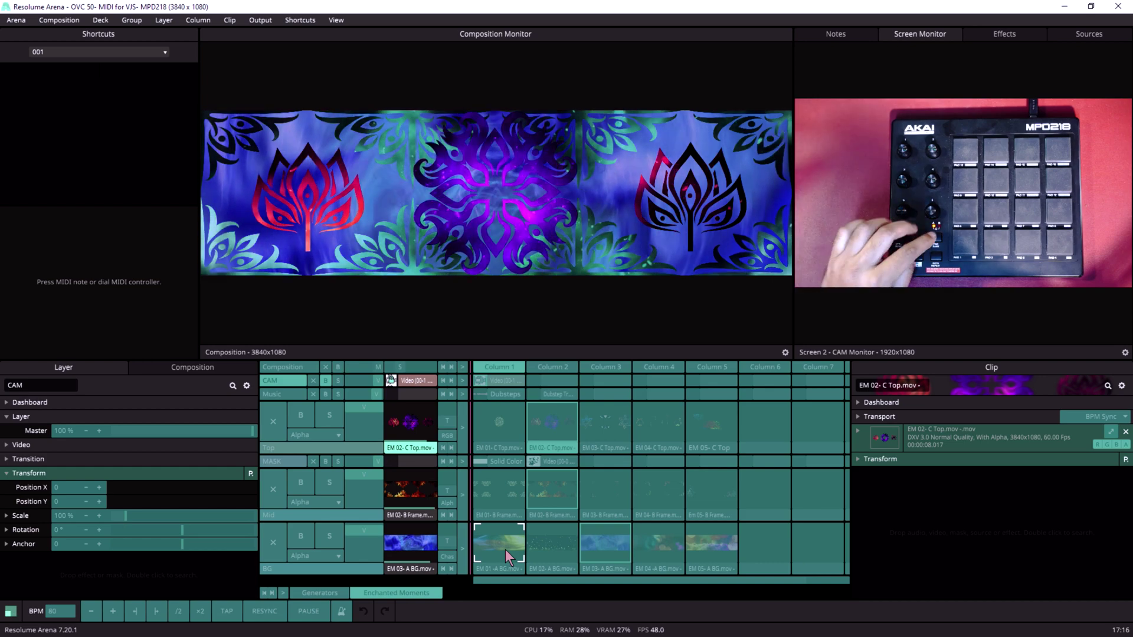
Map the BG layer's second, third and fourth clips to MIDI notes D1, E1 and F1 on the MPD218.
left_click(543, 543)
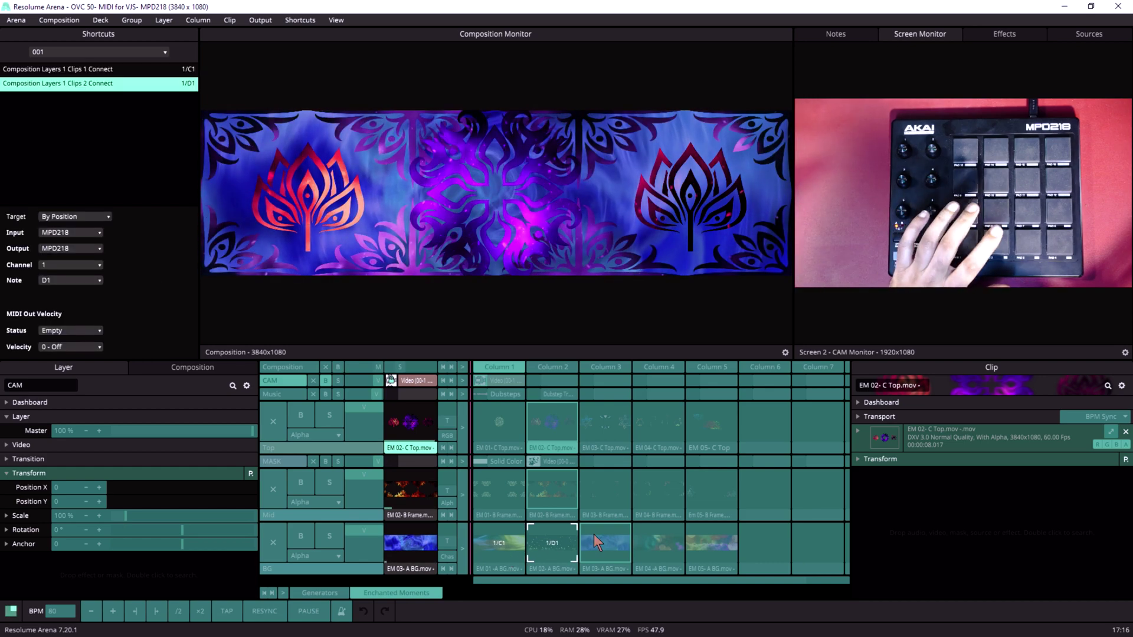
left_click(604, 537)
left_click(654, 543)
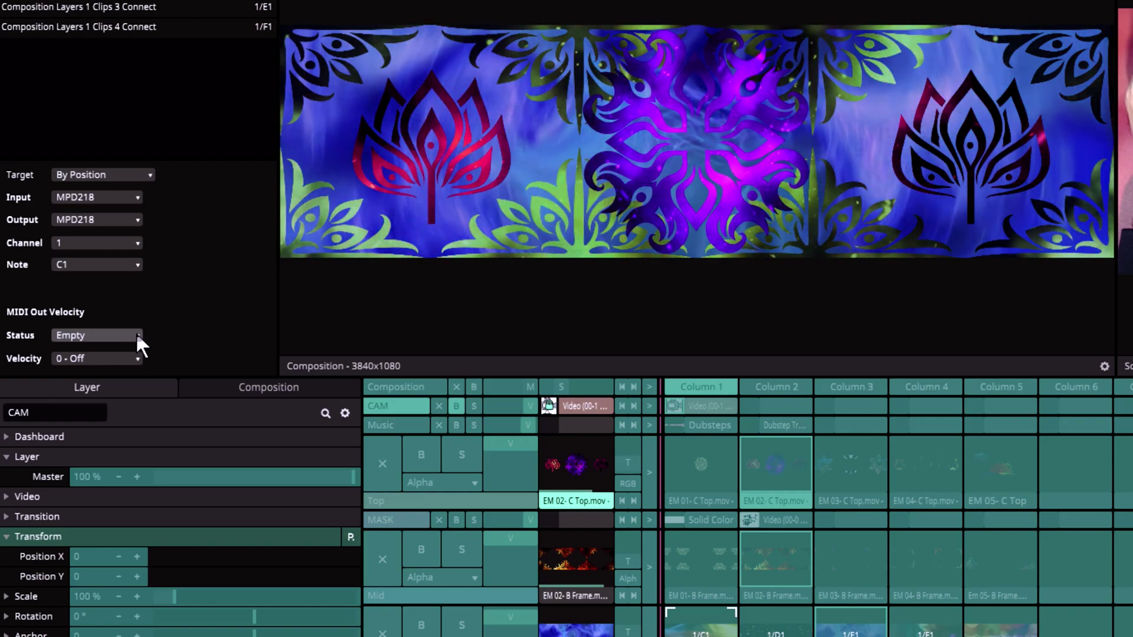
Set the MIDI out velocity of the BG layer's first clip to 127 - On for the Disconnected status and leave MIDI mapping.
left_click(137, 335)
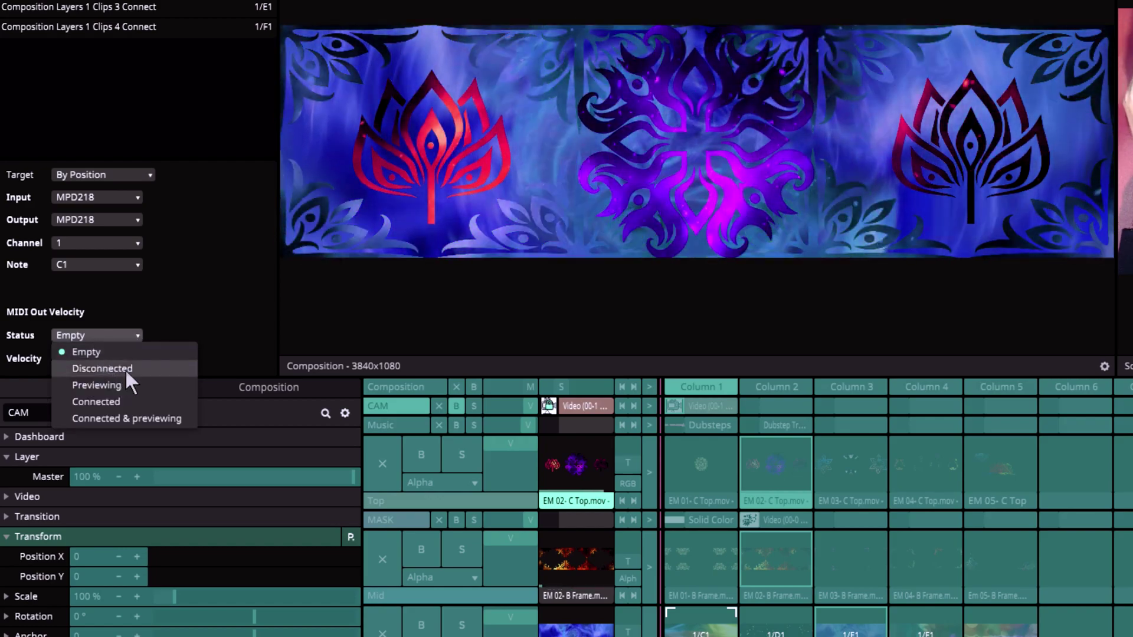
left_click(137, 369)
left_click(137, 368)
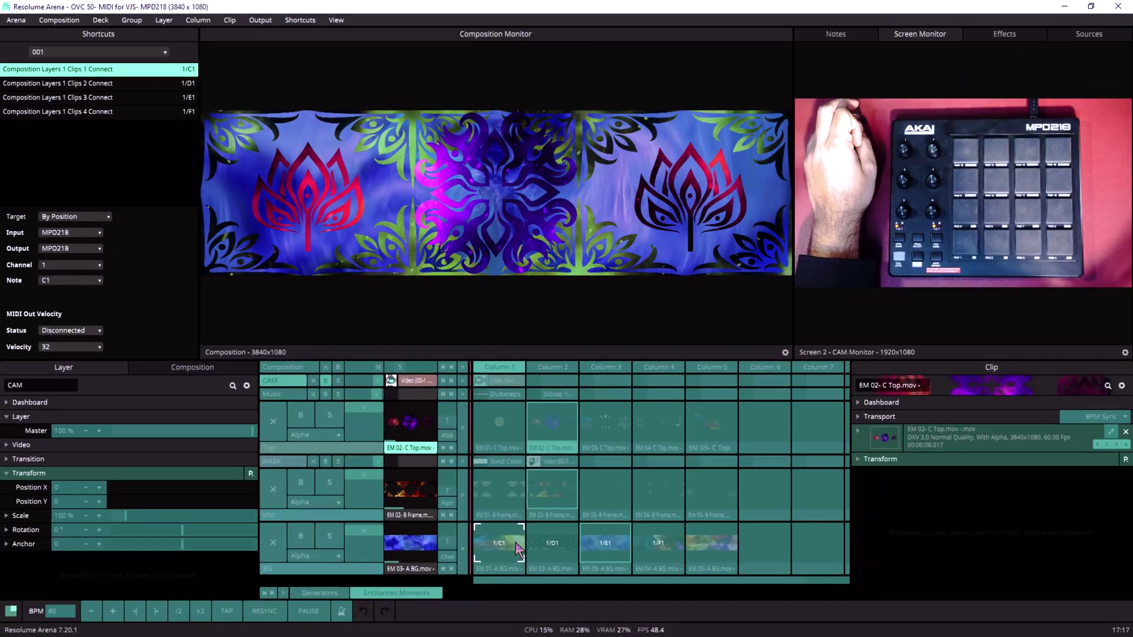
left_click(65, 347)
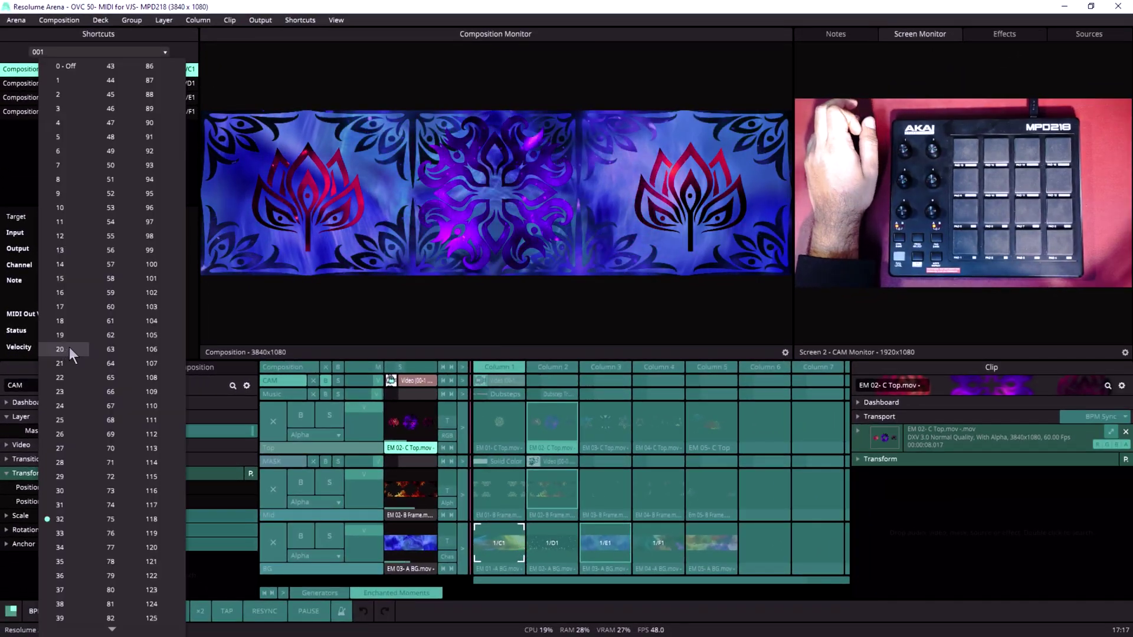
scroll(156, 621, "down", 2)
left_click(158, 614)
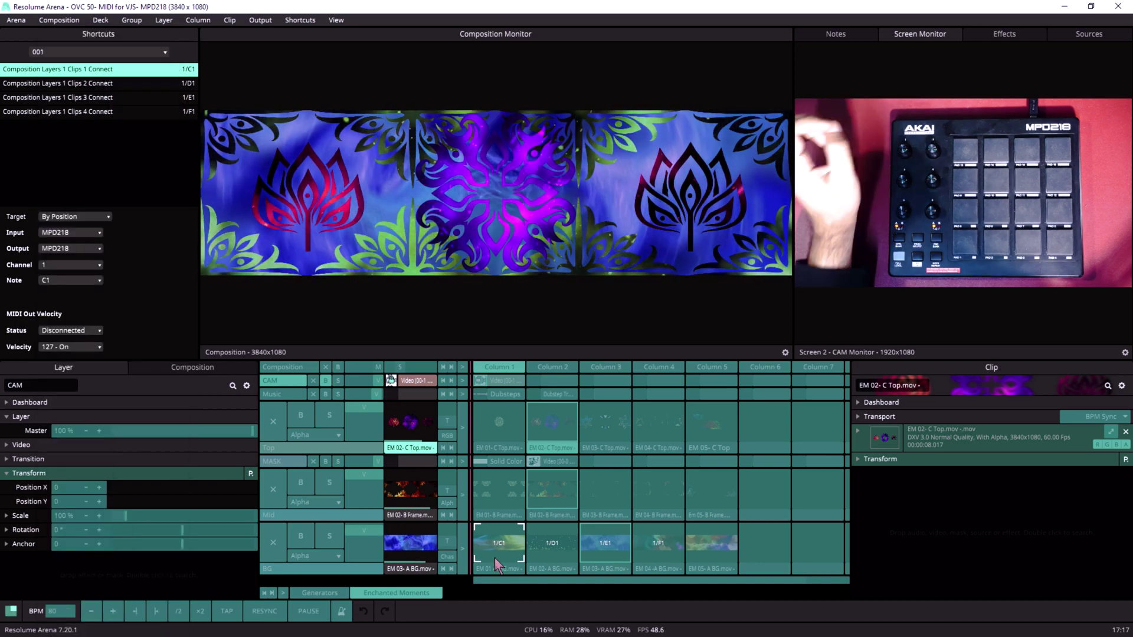
key("ctrl+m")
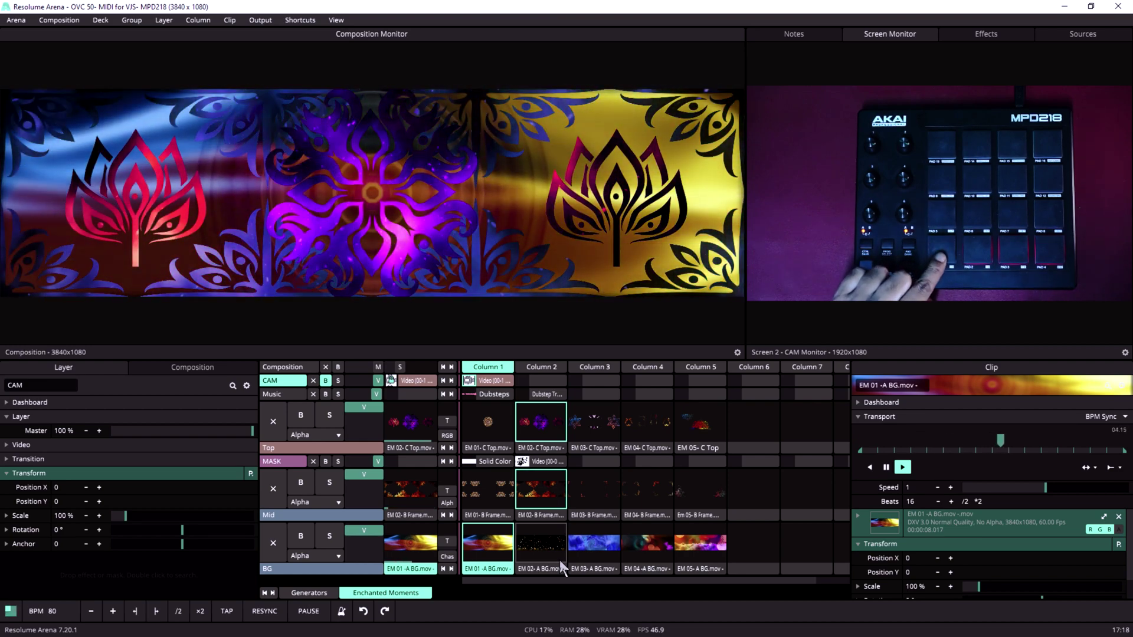
Reopen MIDI mapping and set the BG layer's second clip to output velocity 127 - On for the Disconnected status.
key("ctrl+m")
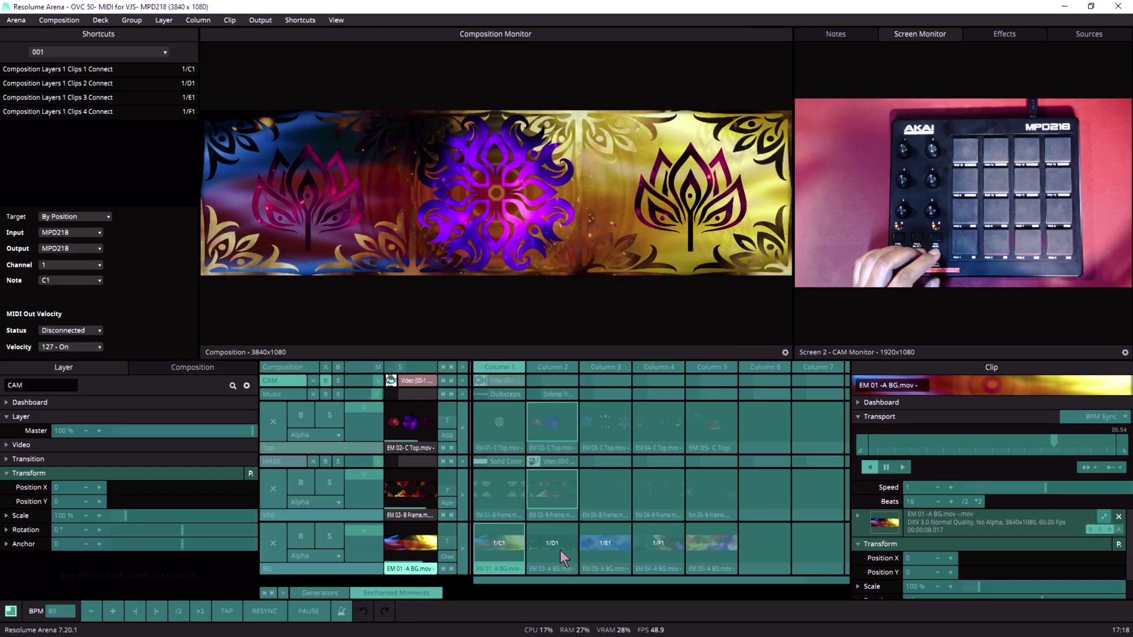
left_click(561, 543)
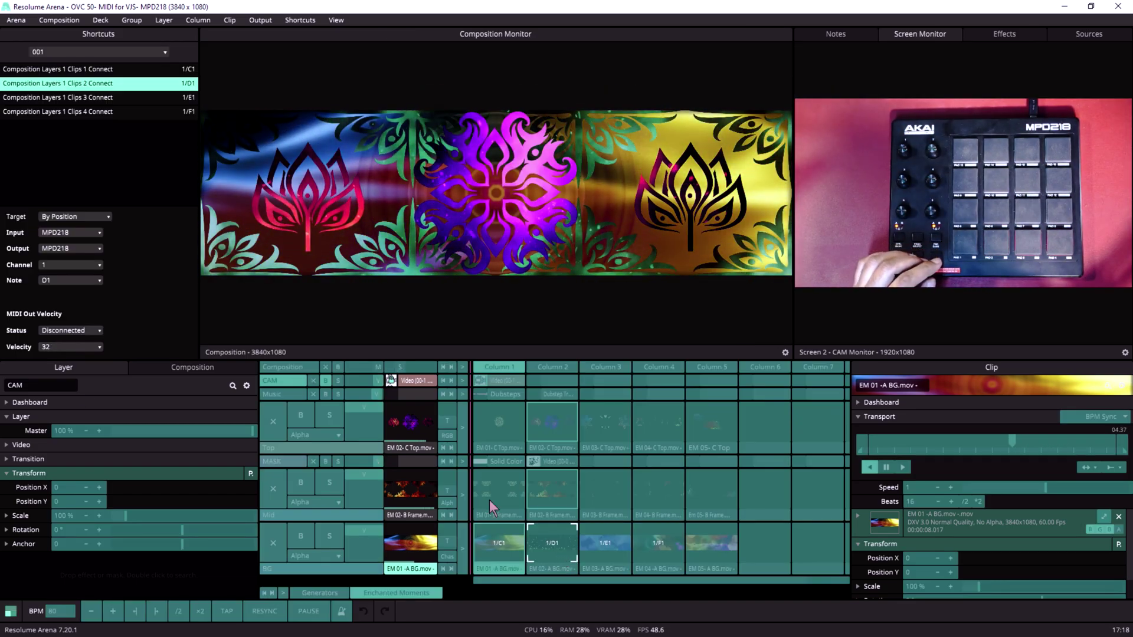
left_click(70, 330)
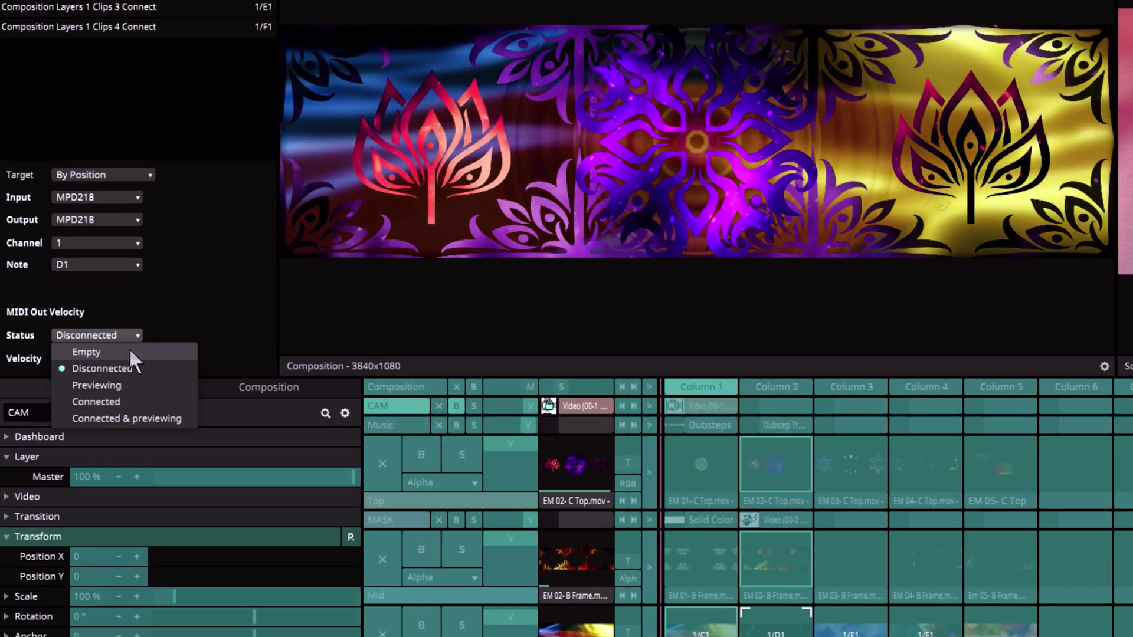
left_click(73, 350)
left_click(103, 358)
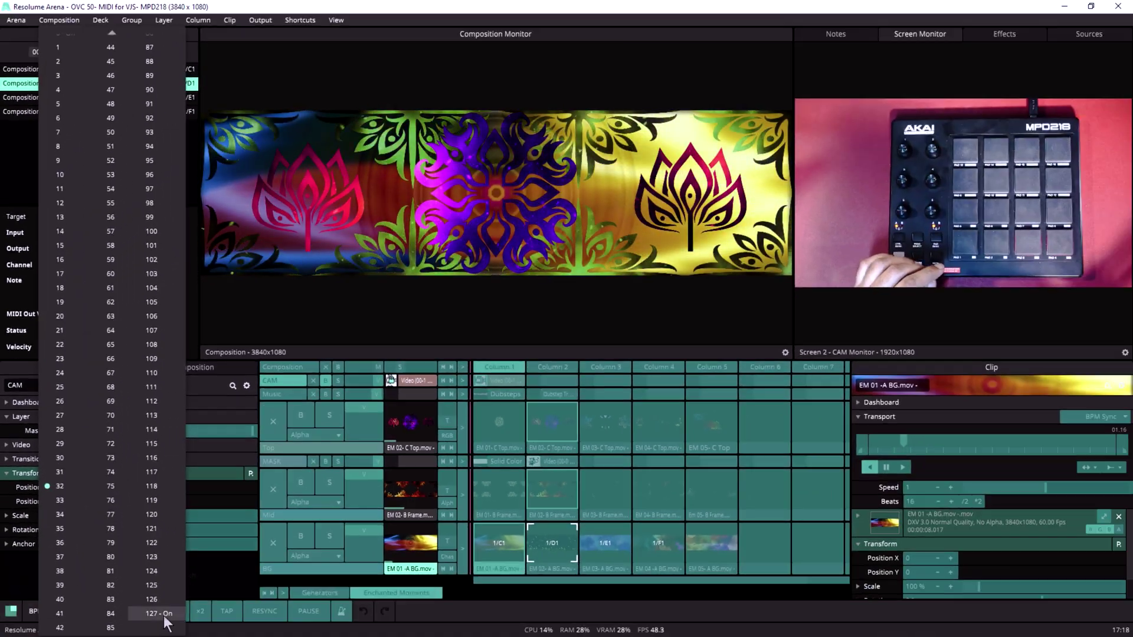
Set the Disconnected output velocity of the BG layer's third and fourth clips to 127 - On.
left_click(582, 545)
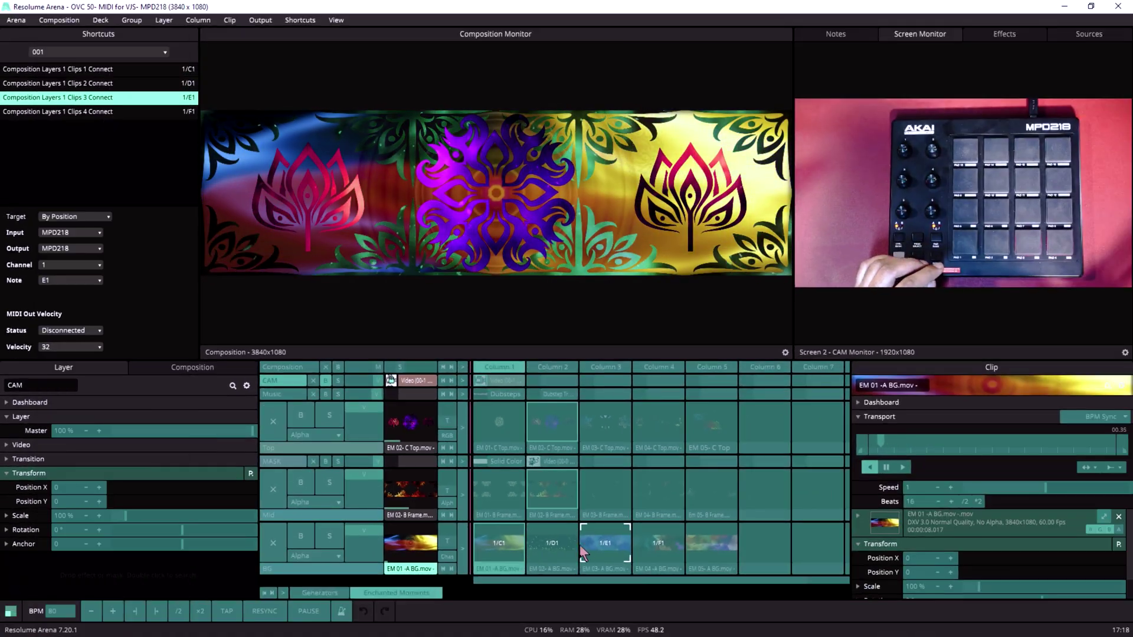
left_click(65, 346)
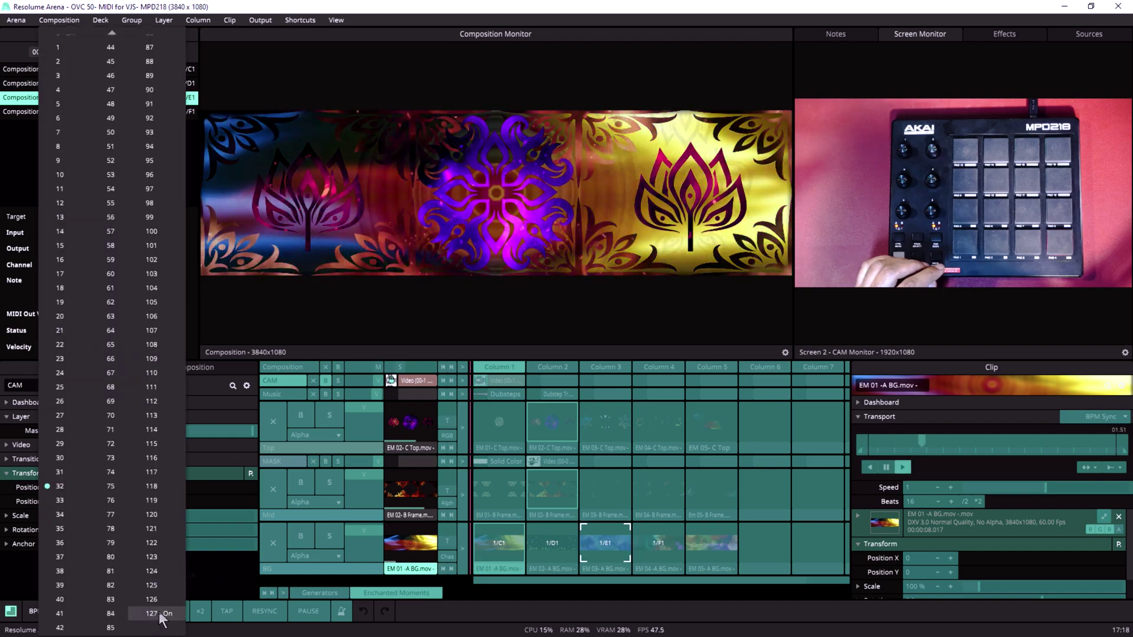
left_click(643, 544)
left_click(643, 544)
left_click(58, 330)
left_click(71, 347)
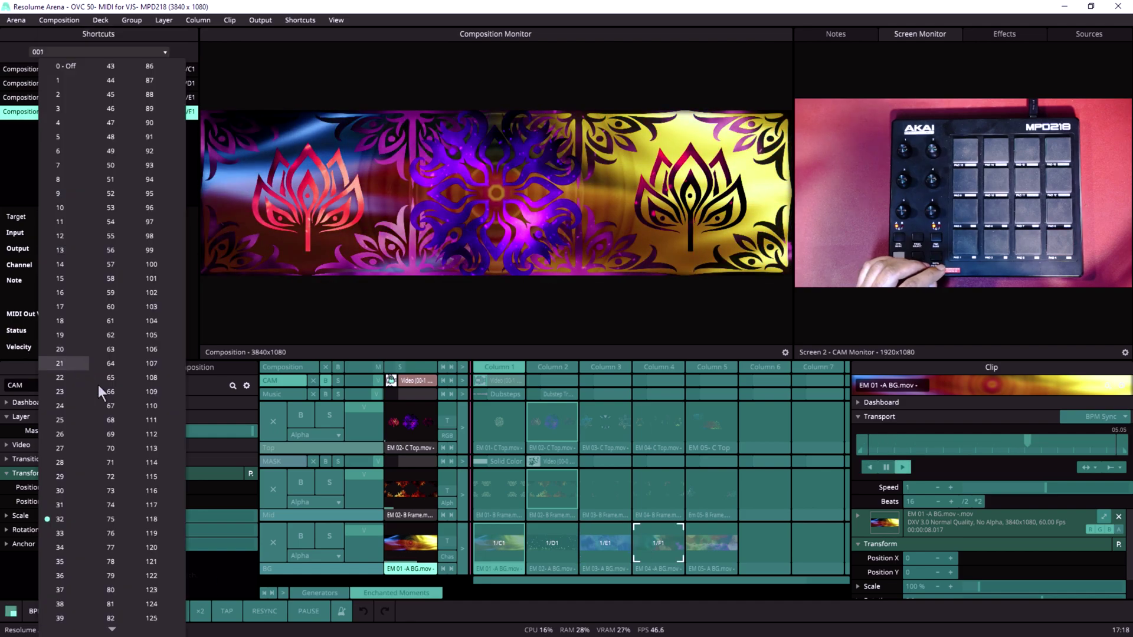
left_click(152, 617)
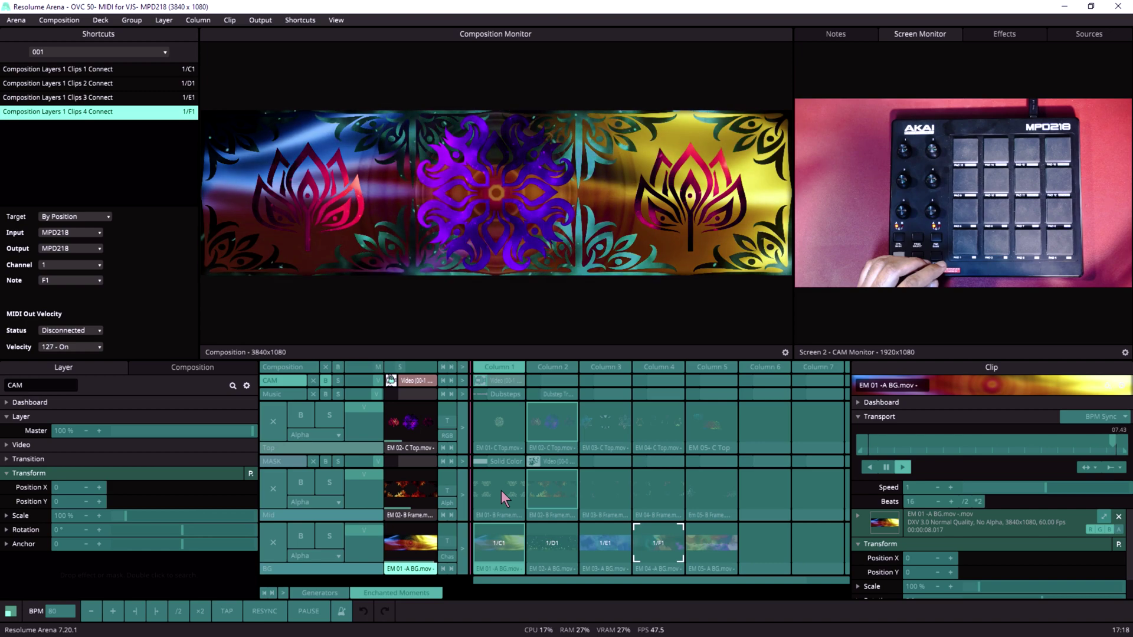
Map the Mid layer's first four clips to MIDI notes G1, A1, B1 and C2.
left_click(513, 486)
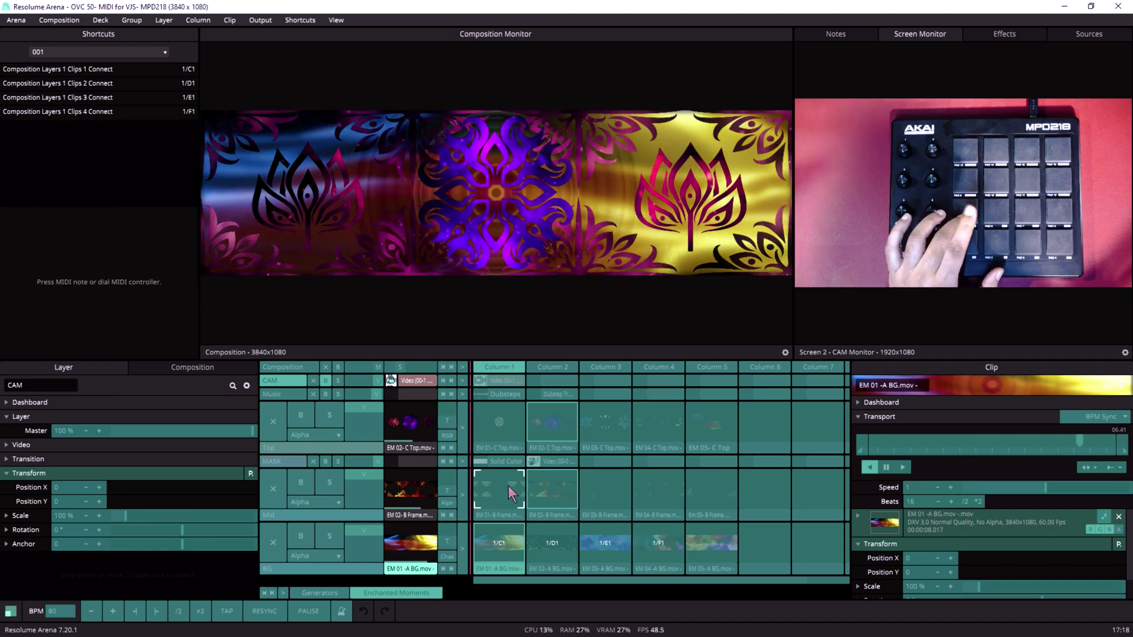
left_click(552, 487)
left_click(608, 485)
left_click(662, 488)
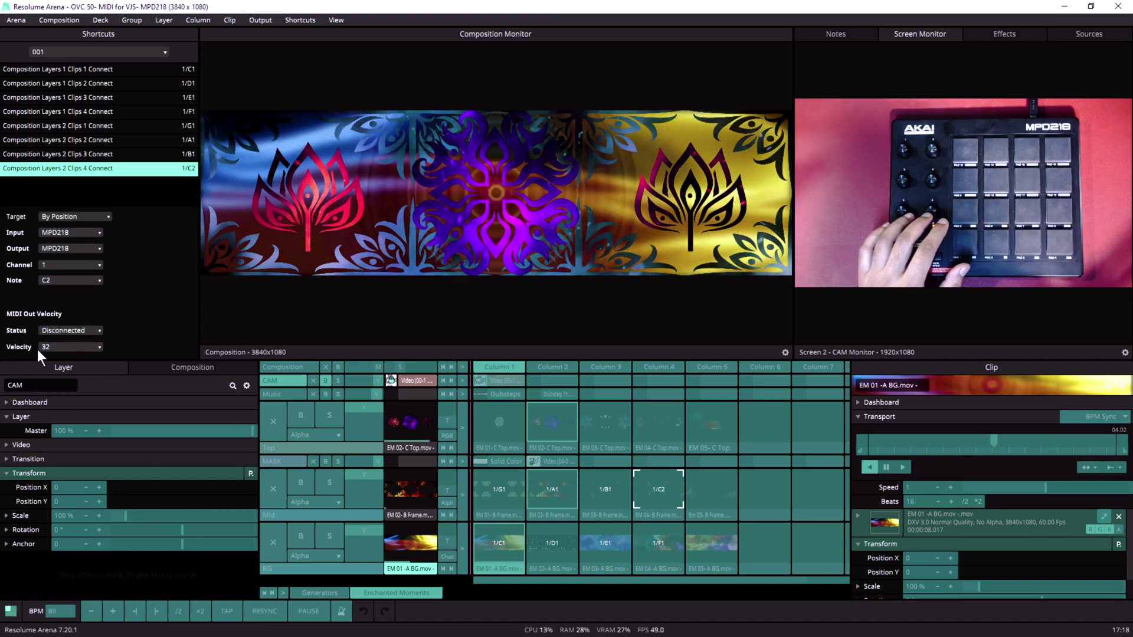
Set the Disconnected output velocity of the Mid layer's four mapped clips to 127 - On.
left_click(68, 347)
left_click(156, 615)
left_click(621, 490)
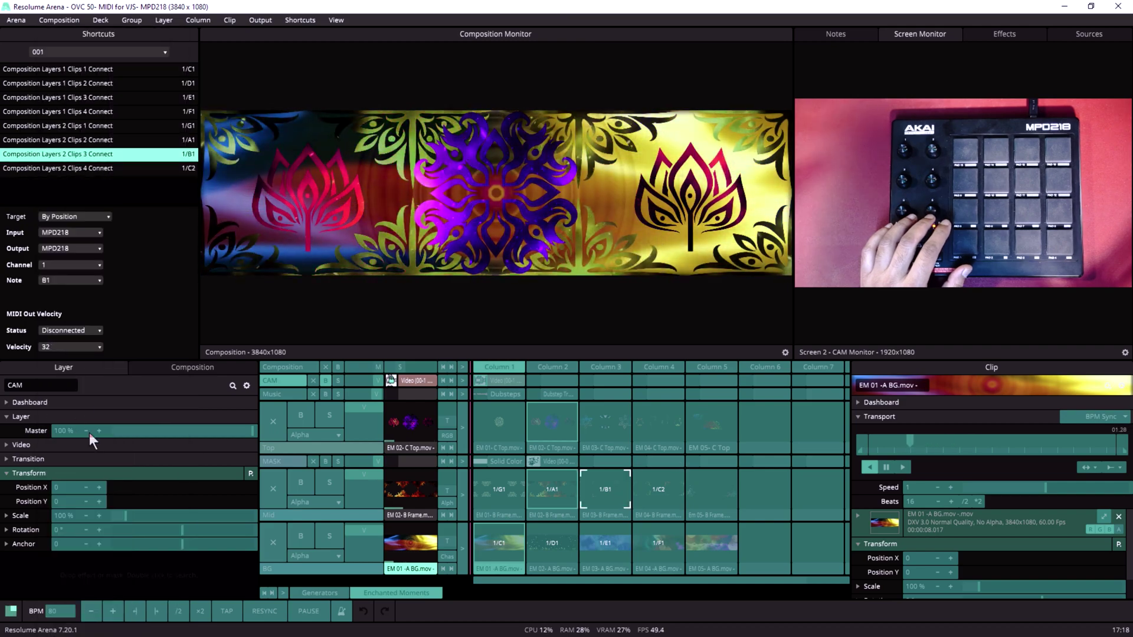
left_click(67, 347)
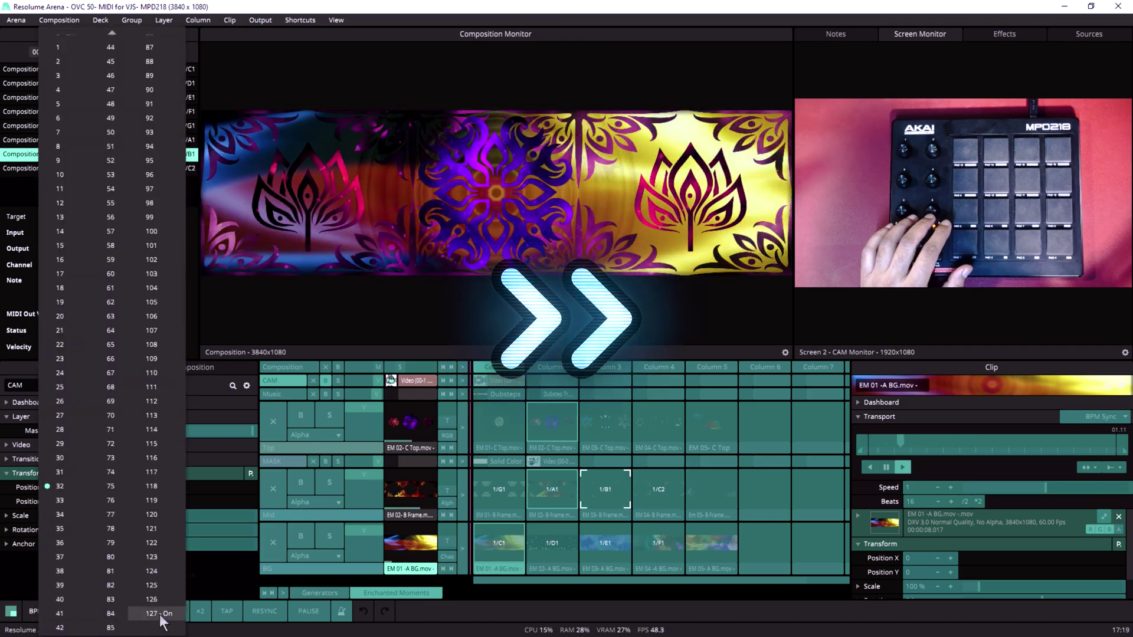
left_click(157, 615)
left_click(89, 347)
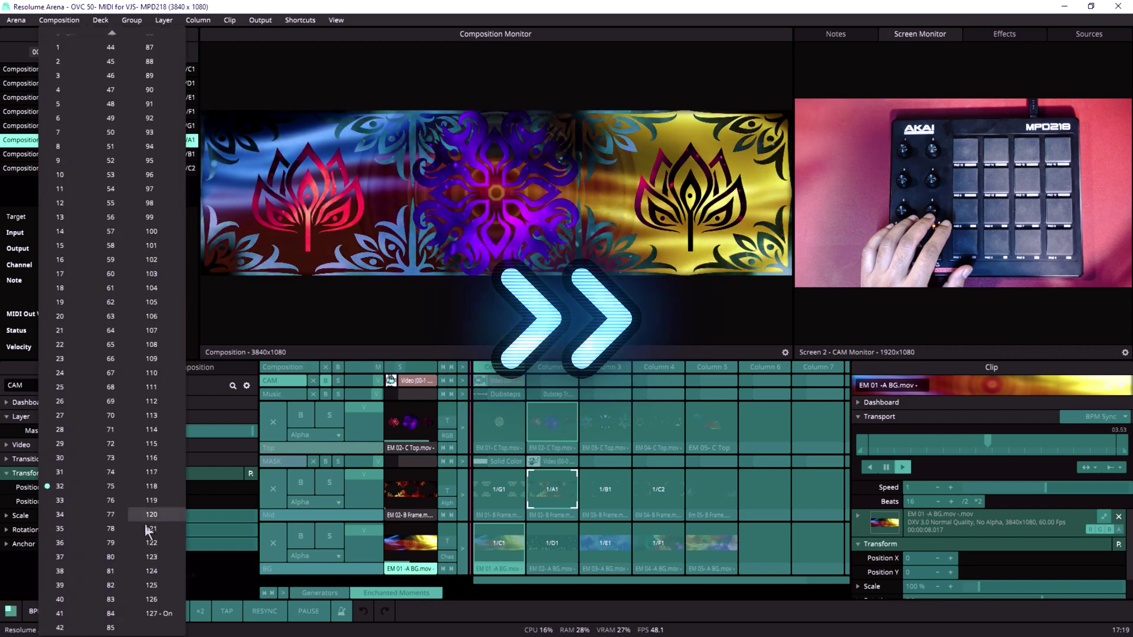
left_click(155, 614)
left_click(54, 347)
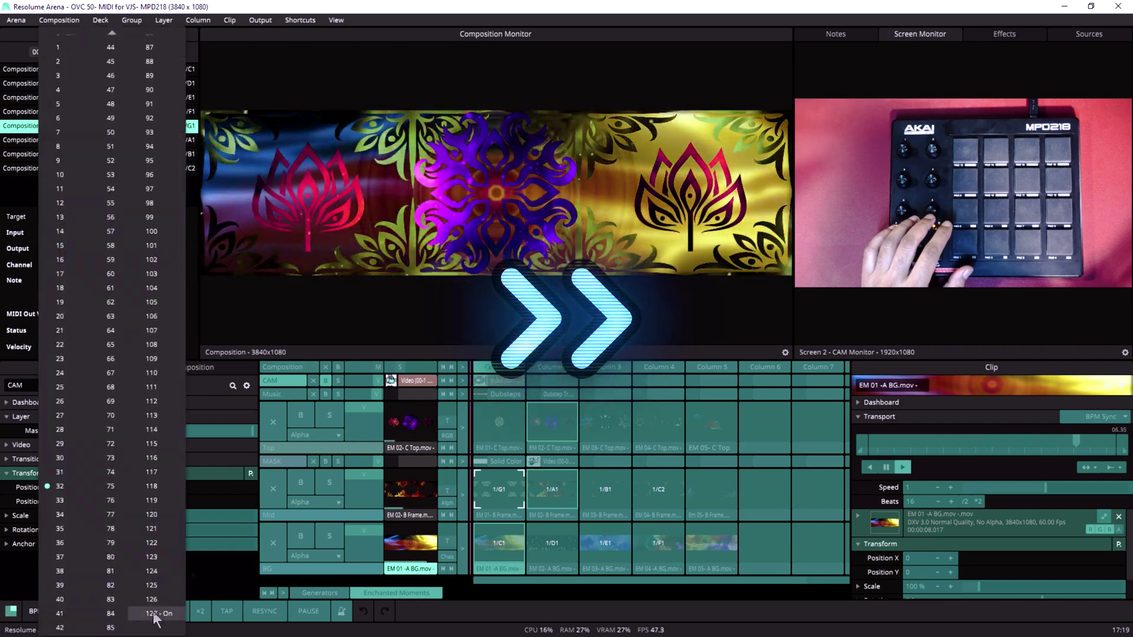
left_click(156, 615)
Map the Top layer's first four clips to MIDI notes A2, B2, C3 and D3.
left_click(505, 423)
left_click(543, 420)
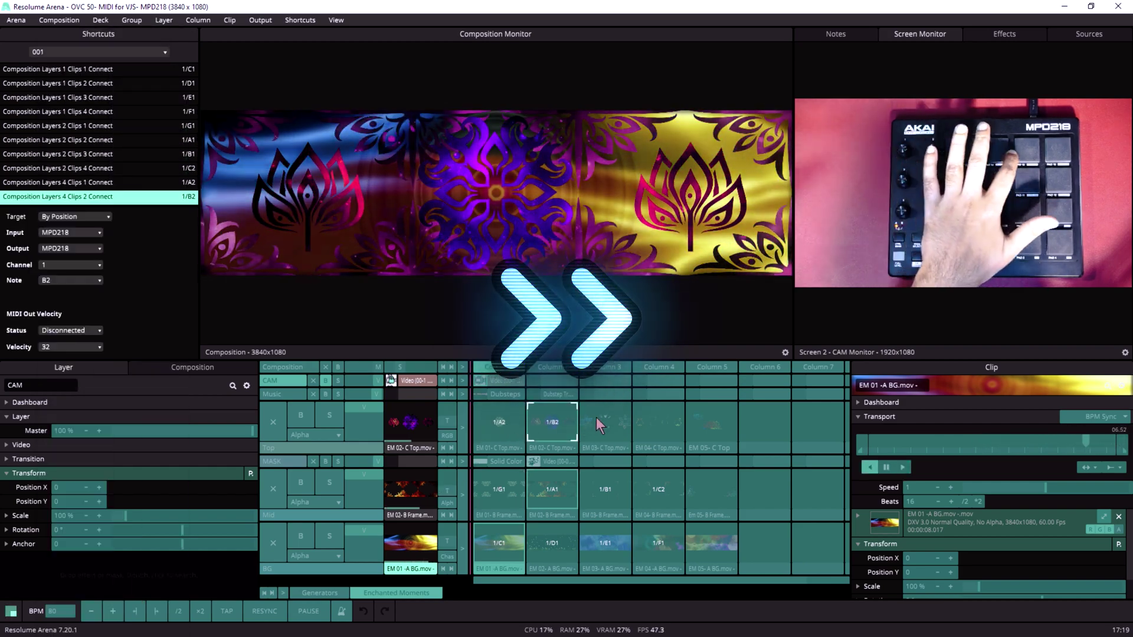
left_click(597, 417)
left_click(650, 417)
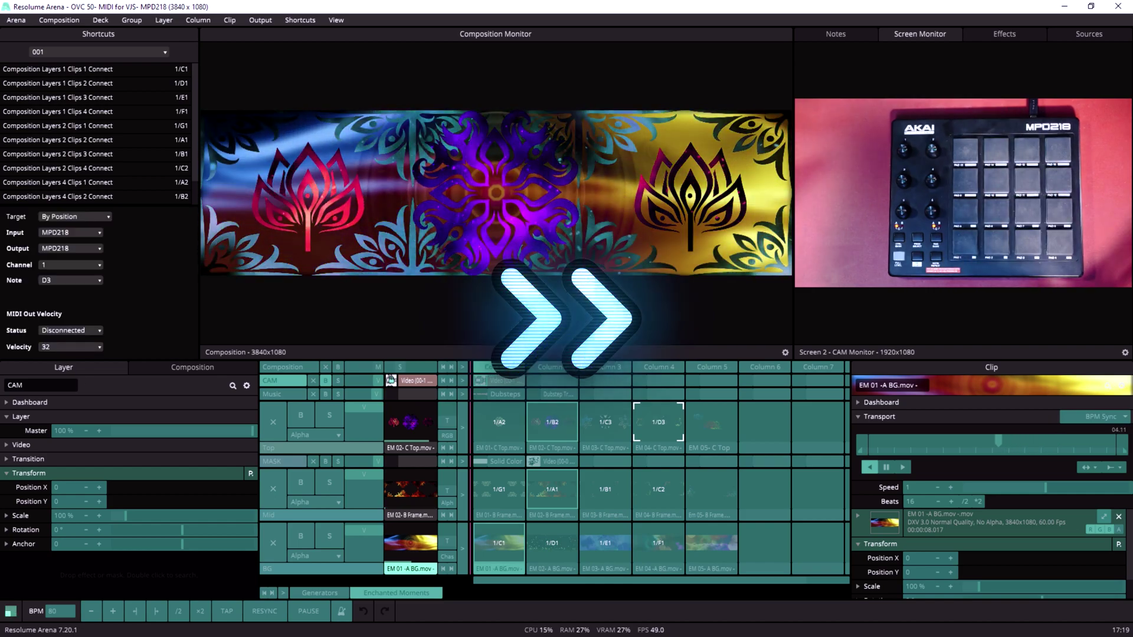
Set the Disconnected output velocity of the Top layer's four mapped clips to 127 - On and leave MIDI mapping.
left_click(90, 347)
left_click(147, 607)
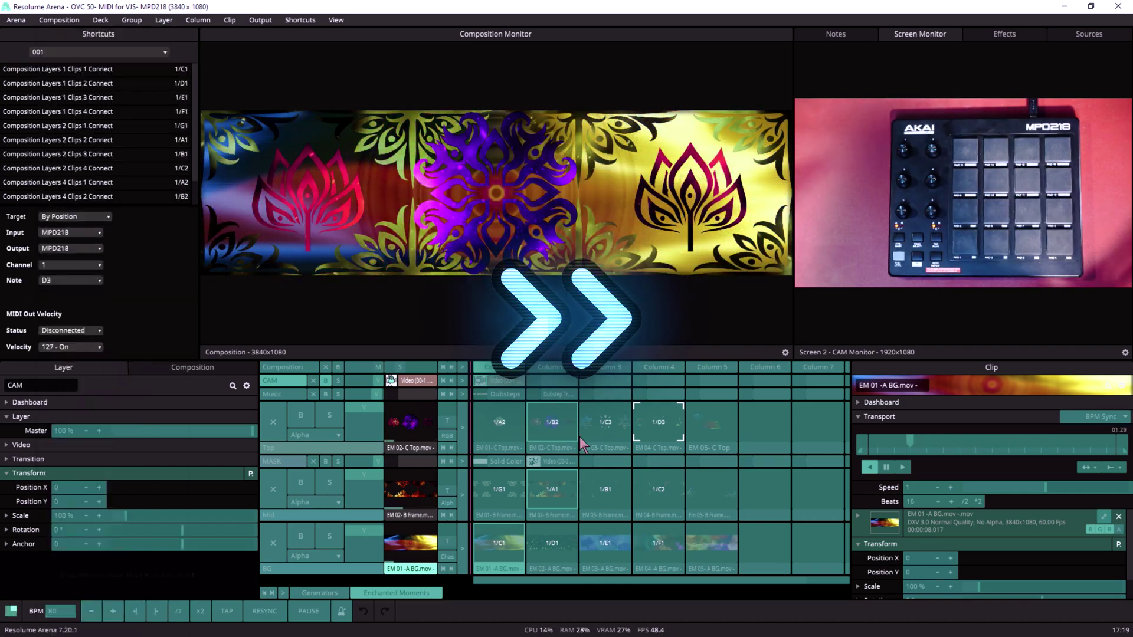
left_click(581, 436)
left_click(71, 280)
left_click(164, 586)
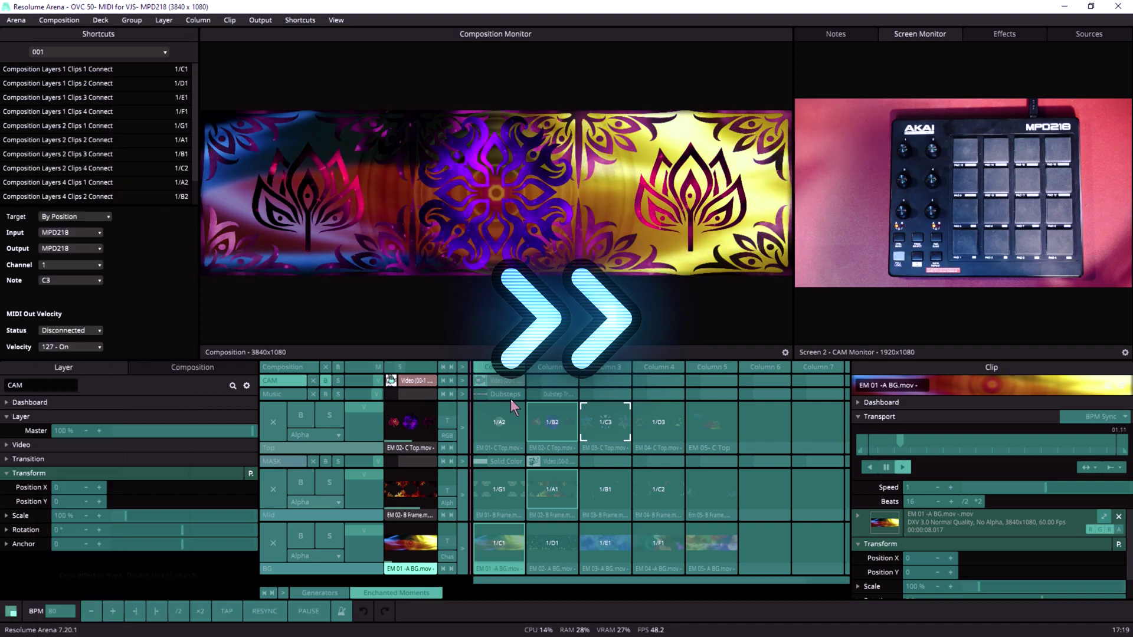
left_click(71, 346)
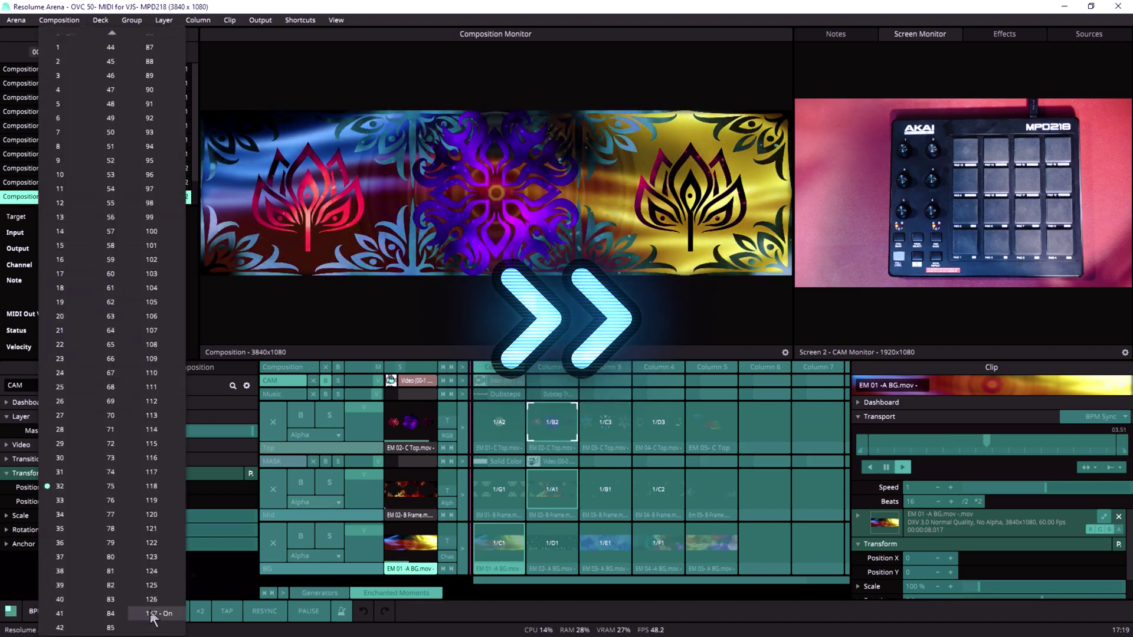
left_click(152, 614)
left_click(71, 347)
left_click(152, 613)
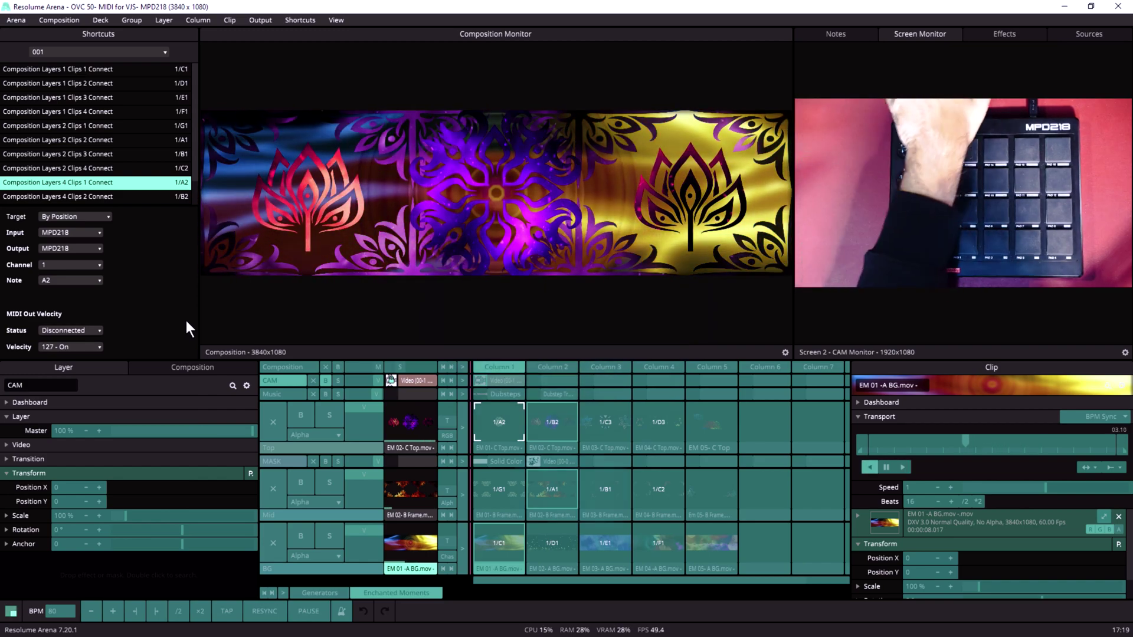
key("ctrl+shift+m")
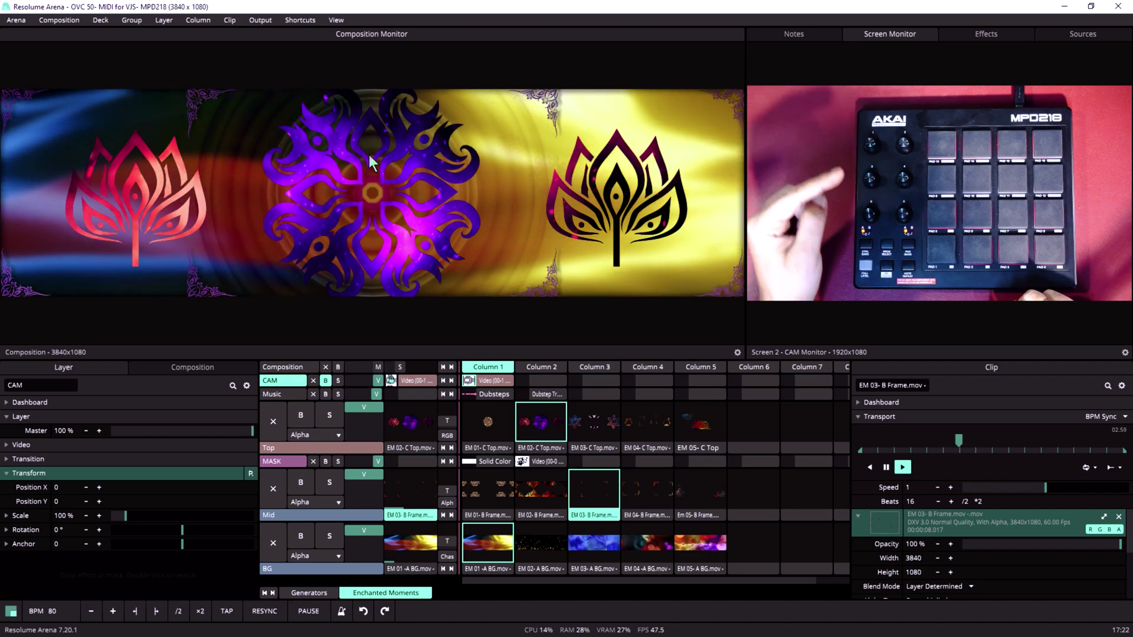
Reopen MIDI mapping and assign the video opacity of the BG, Mid and Top layers to CC 14, 12 and 3.
key("ctrl+m")
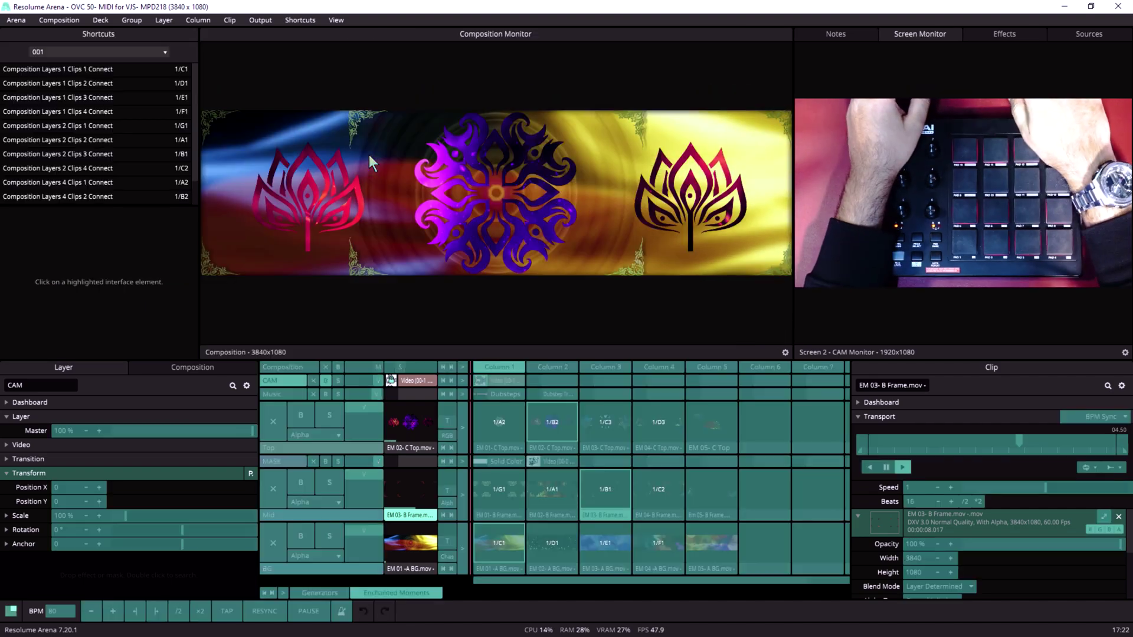
left_click(361, 540)
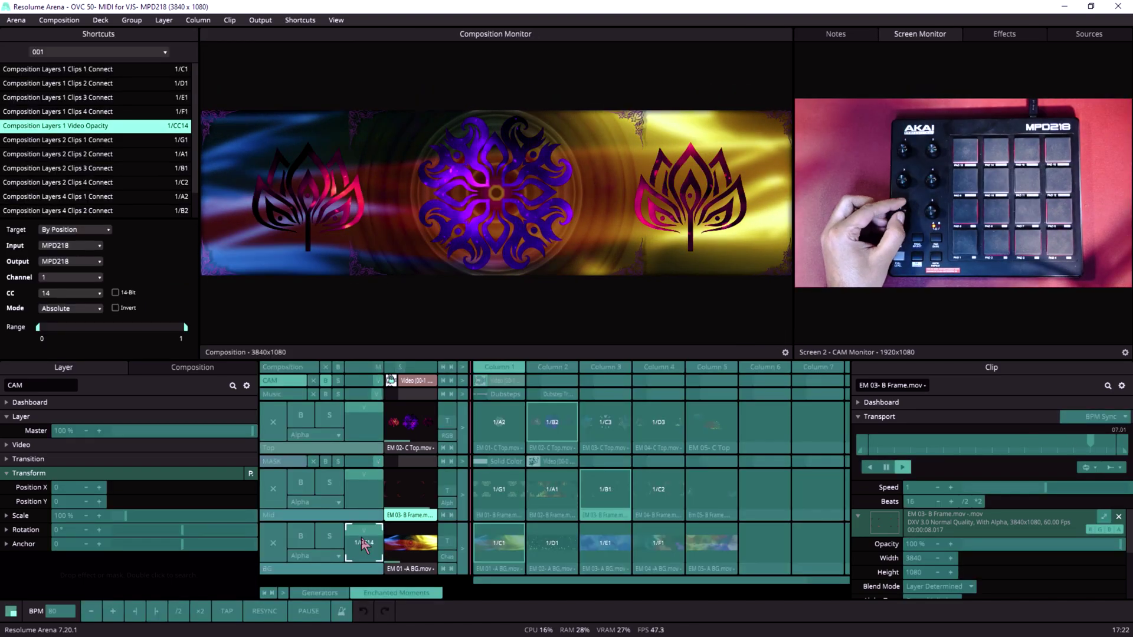
left_click(362, 487)
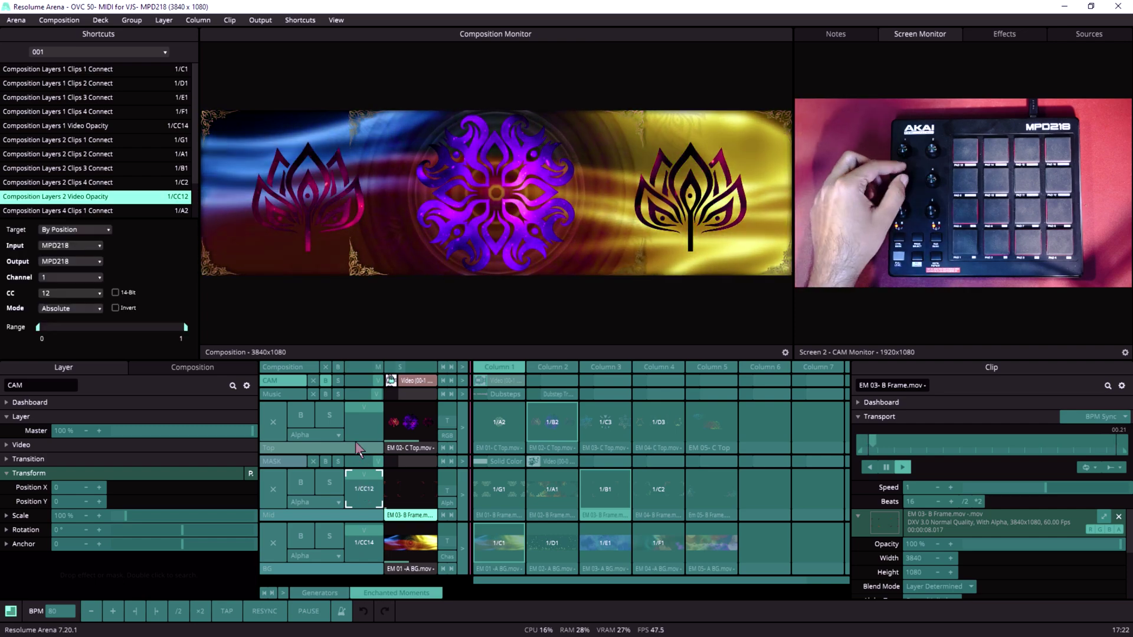
left_click(356, 420)
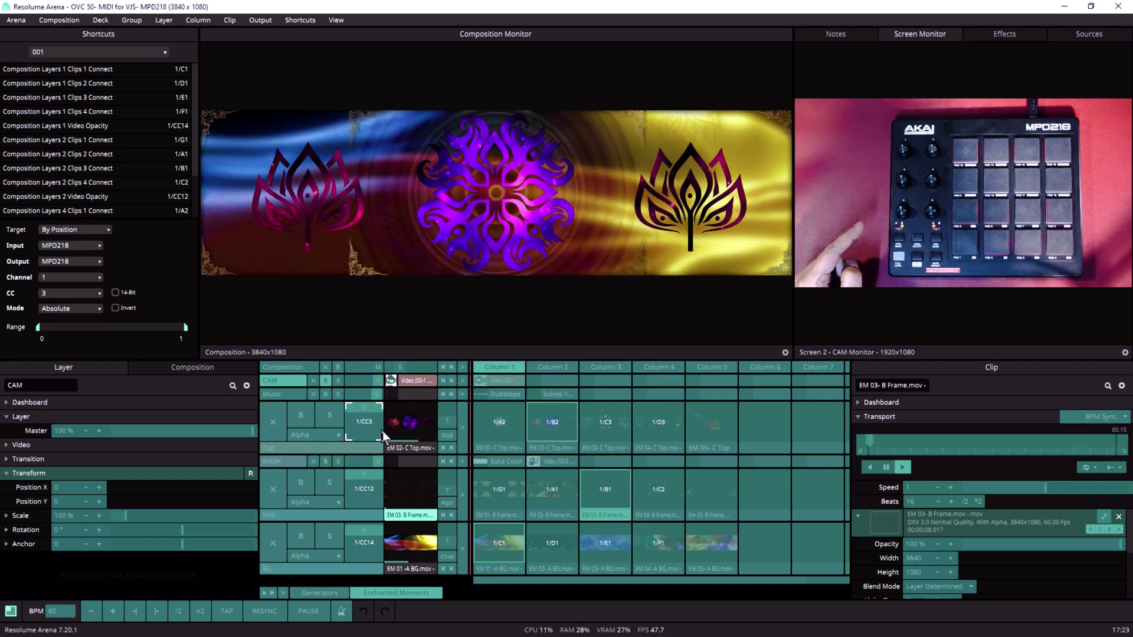
Map the Top layer's transition duration to CC 16 and set its range maximum to 2.
left_click(446, 416)
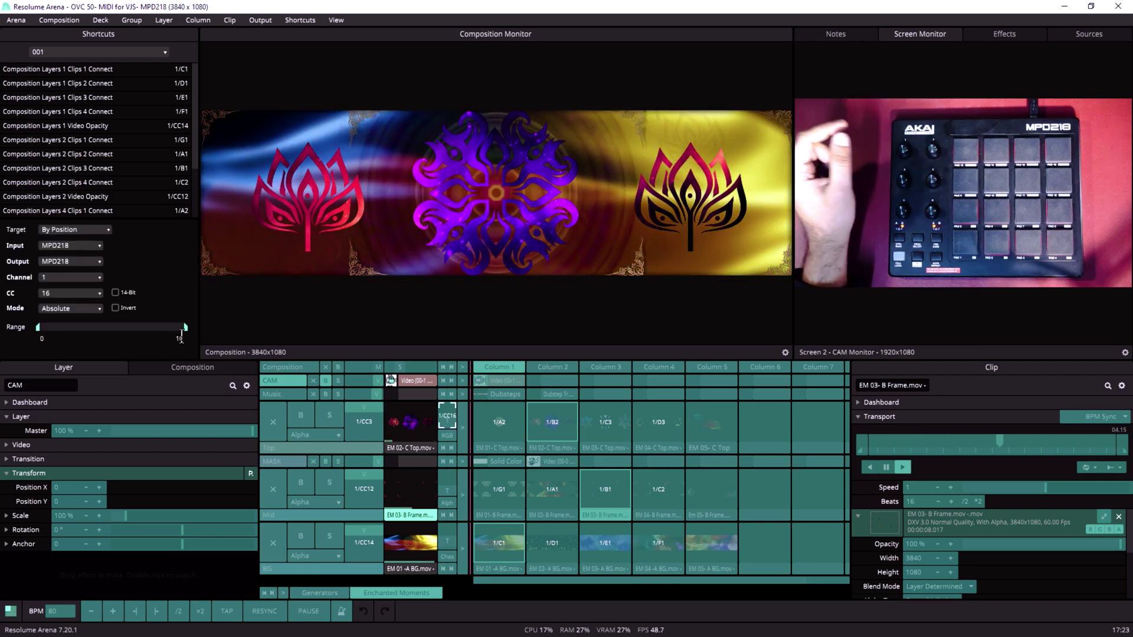
double_click(179, 339)
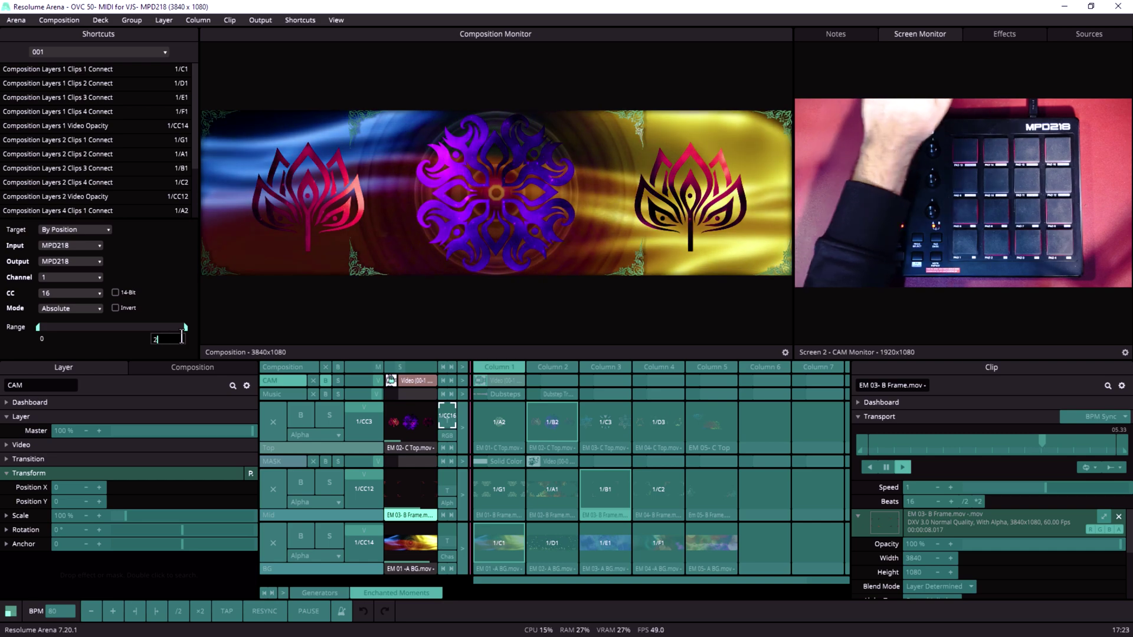
type("2")
key("Return")
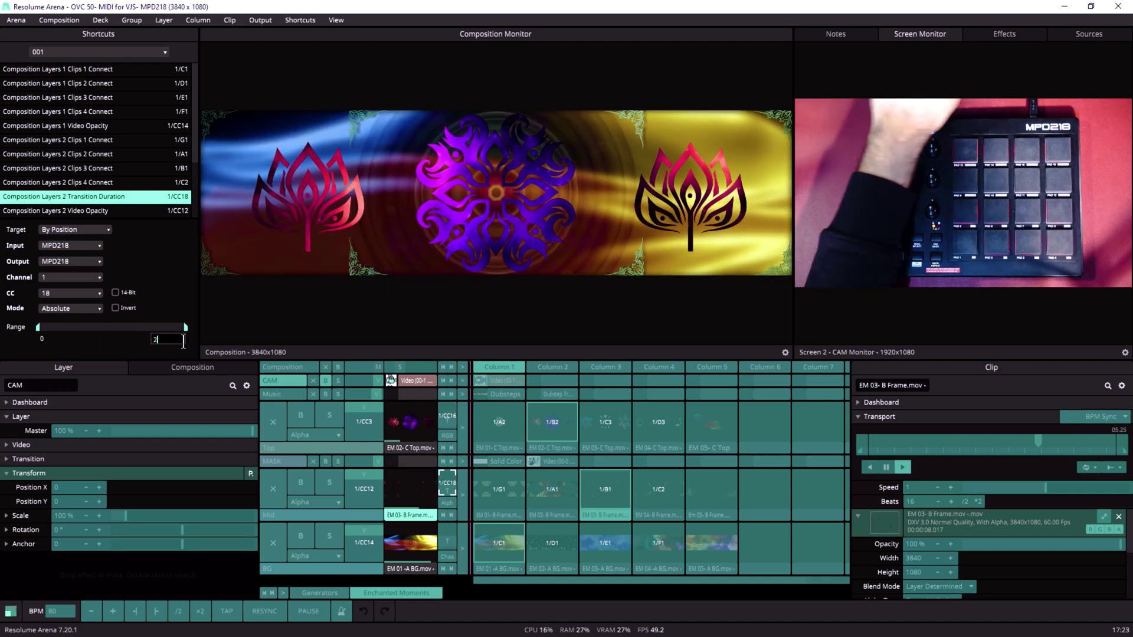
Map the BG layer's transition duration to CC 20, set its range maximum to 2, and leave MIDI mapping.
left_click(447, 540)
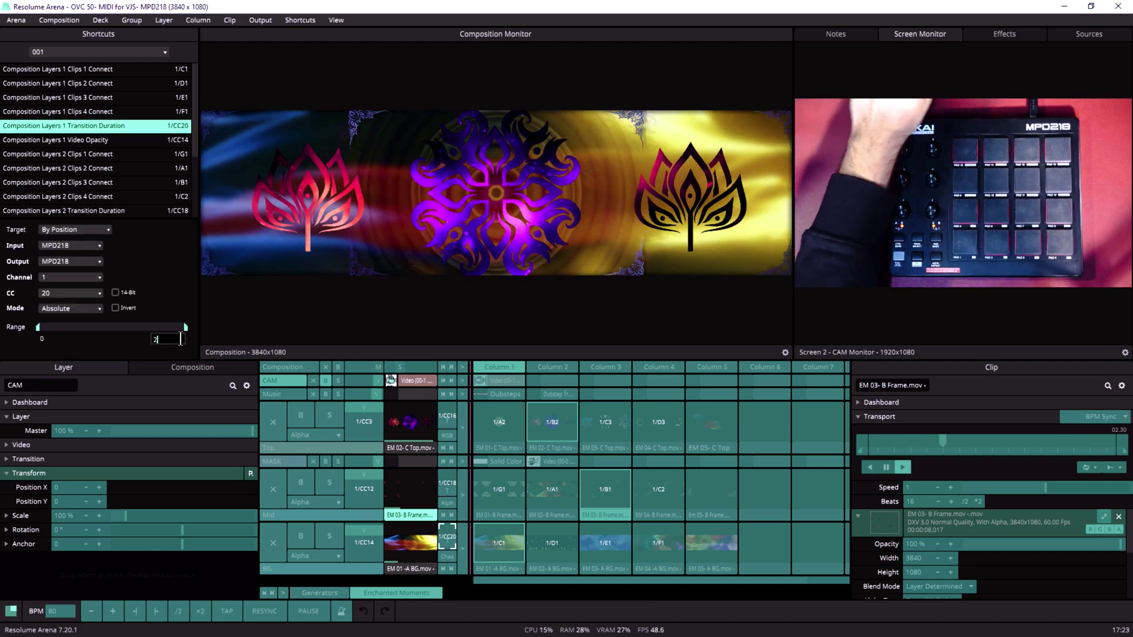
type("2")
key("Return")
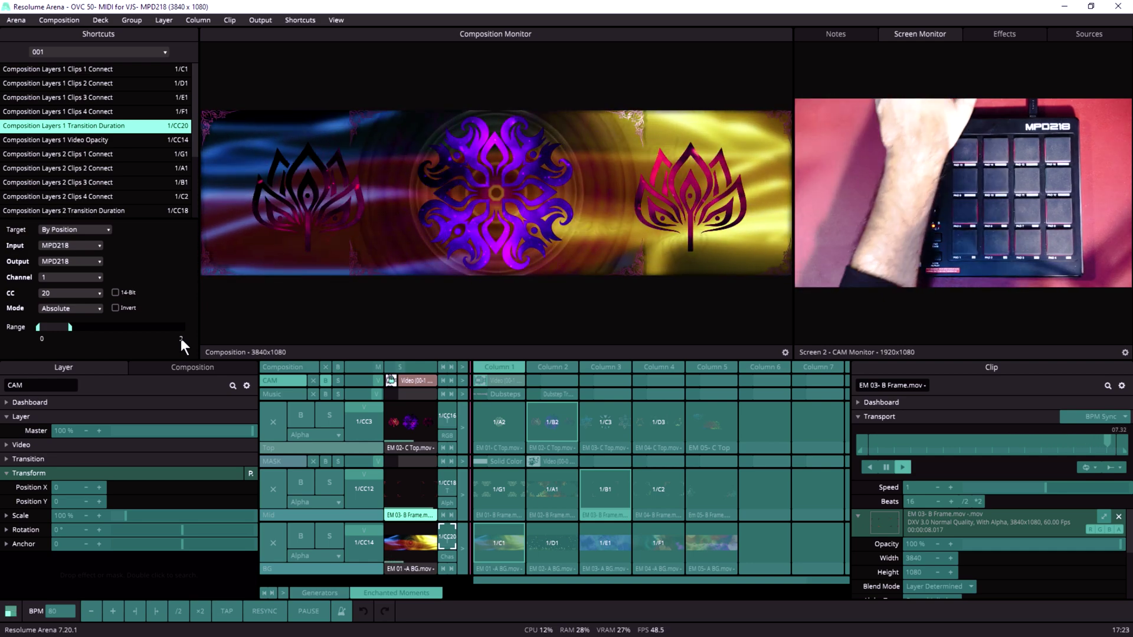
key("ctrl+m")
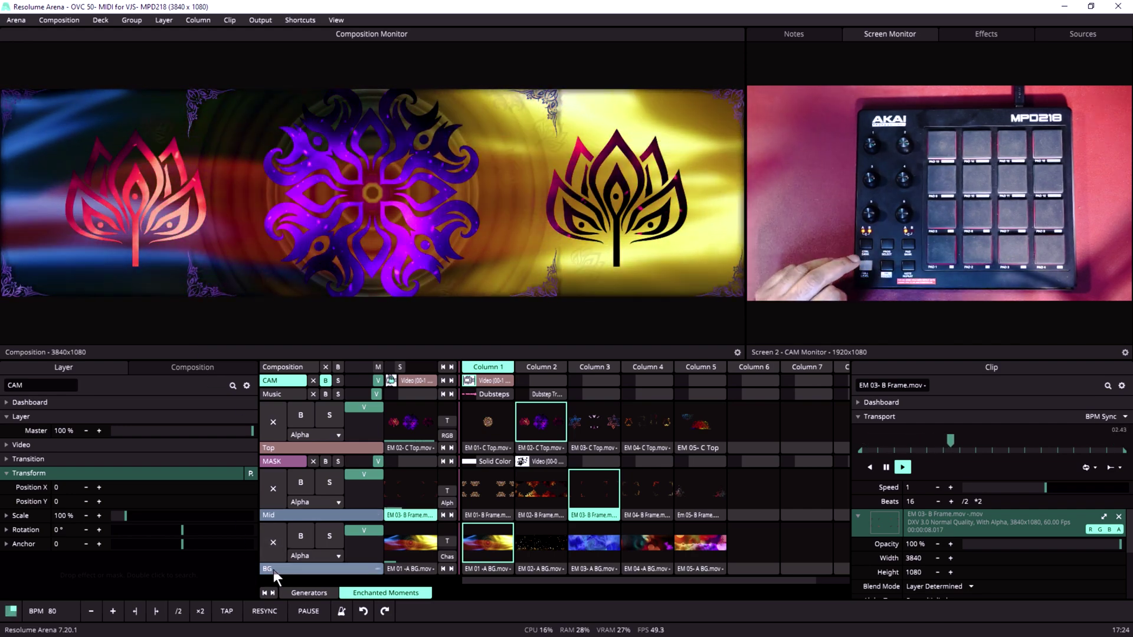
Select the BG layer, fold its Video and Transition settings, and map its opacity dashboard link to CC 26.
left_click(274, 569)
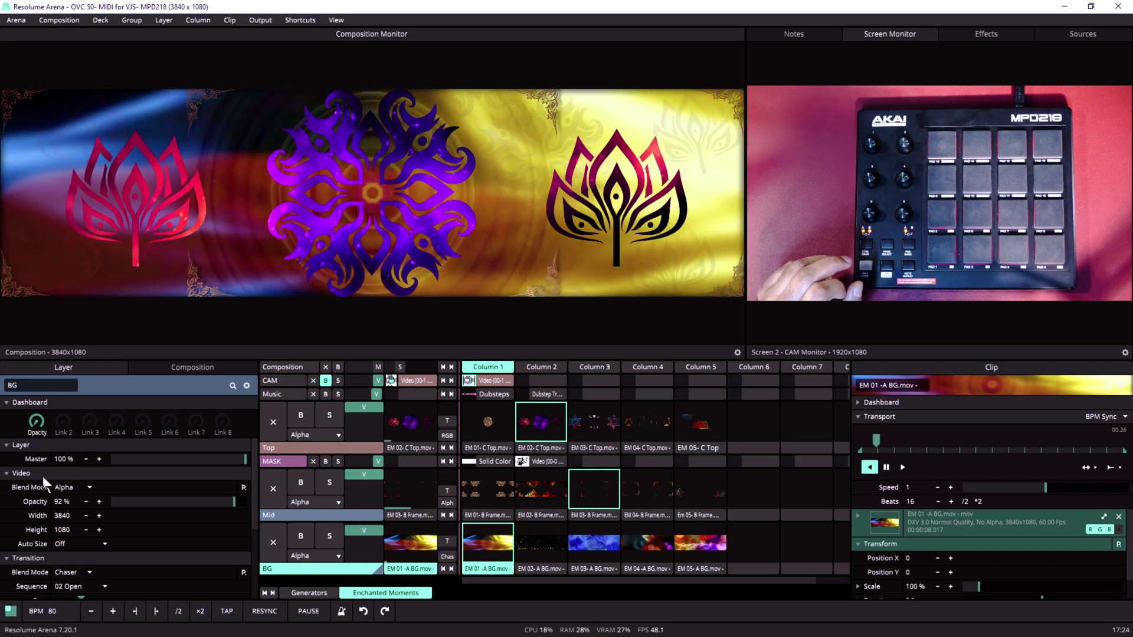
left_click(42, 476)
left_click(25, 487)
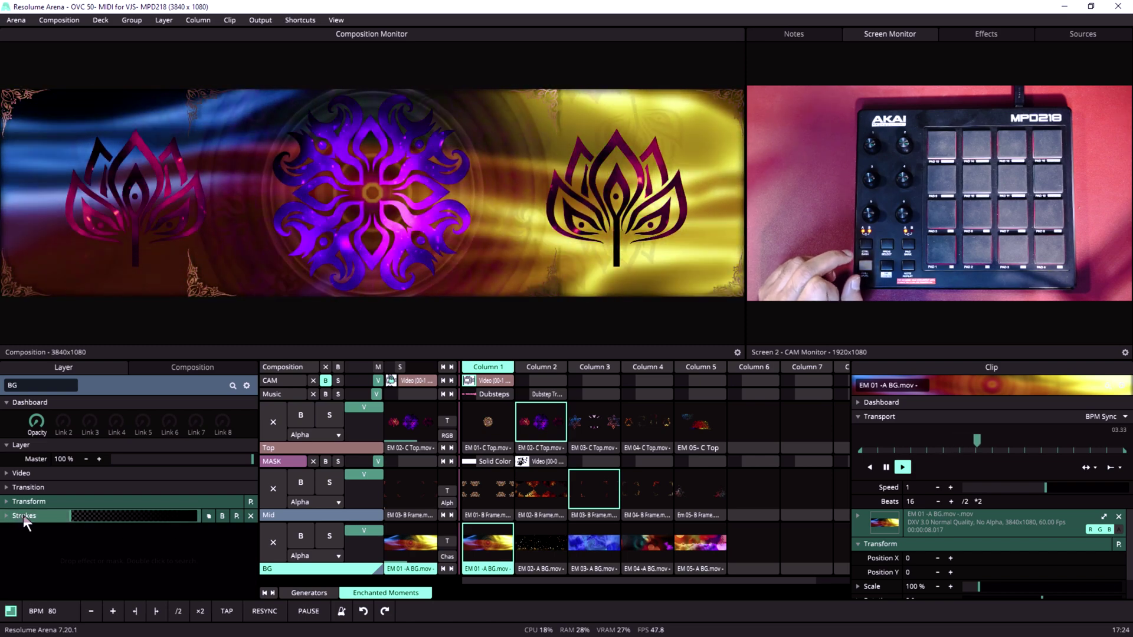
left_click(24, 514)
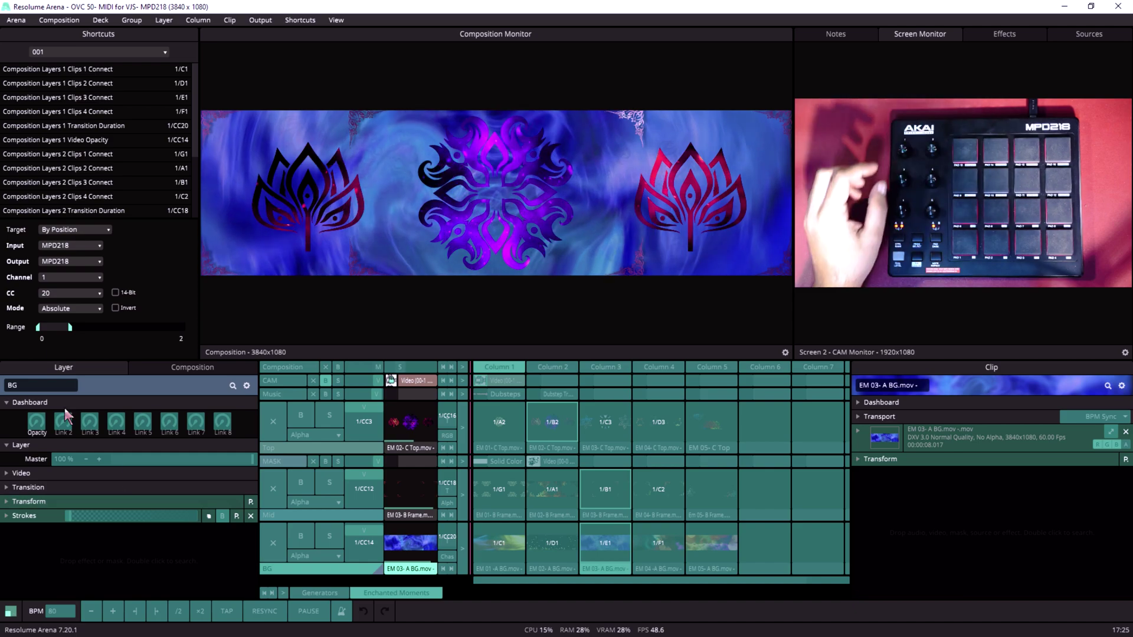
left_click(36, 421)
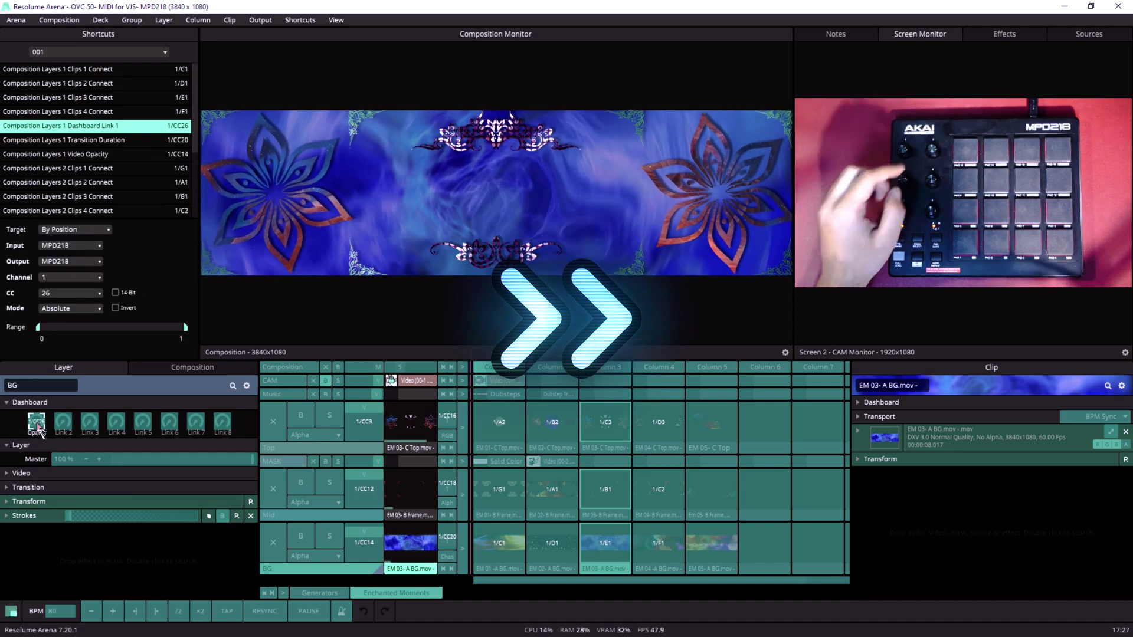
key("ctrl+m")
Select the Mid layer and map its opacity dashboard link to CC 24 in MIDI mapping.
left_click(313, 512)
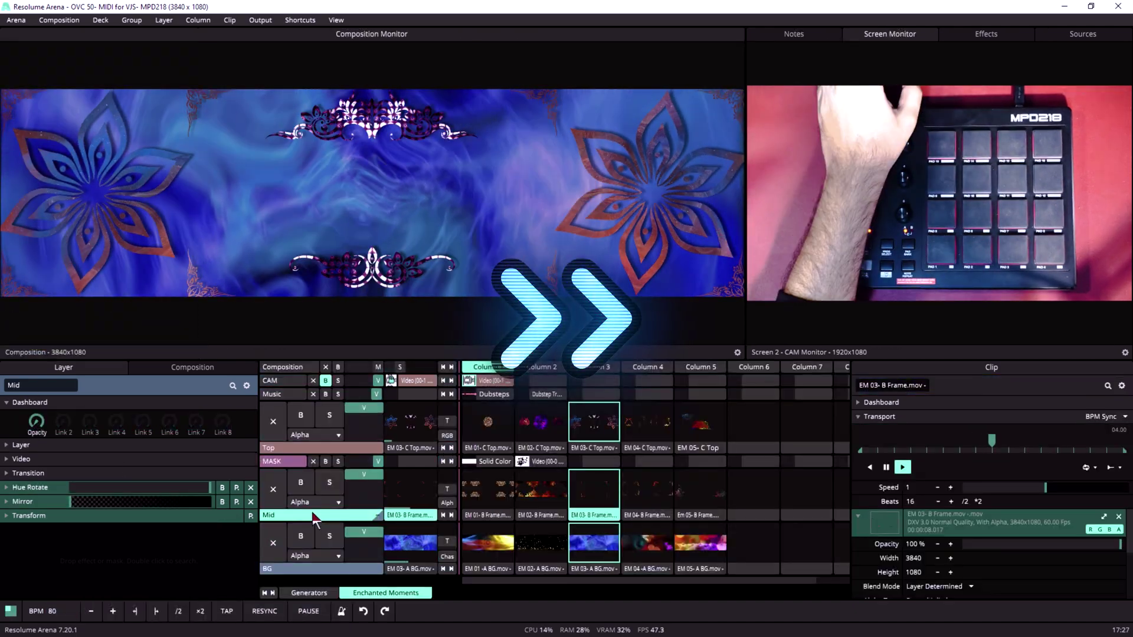
key("ctrl+m")
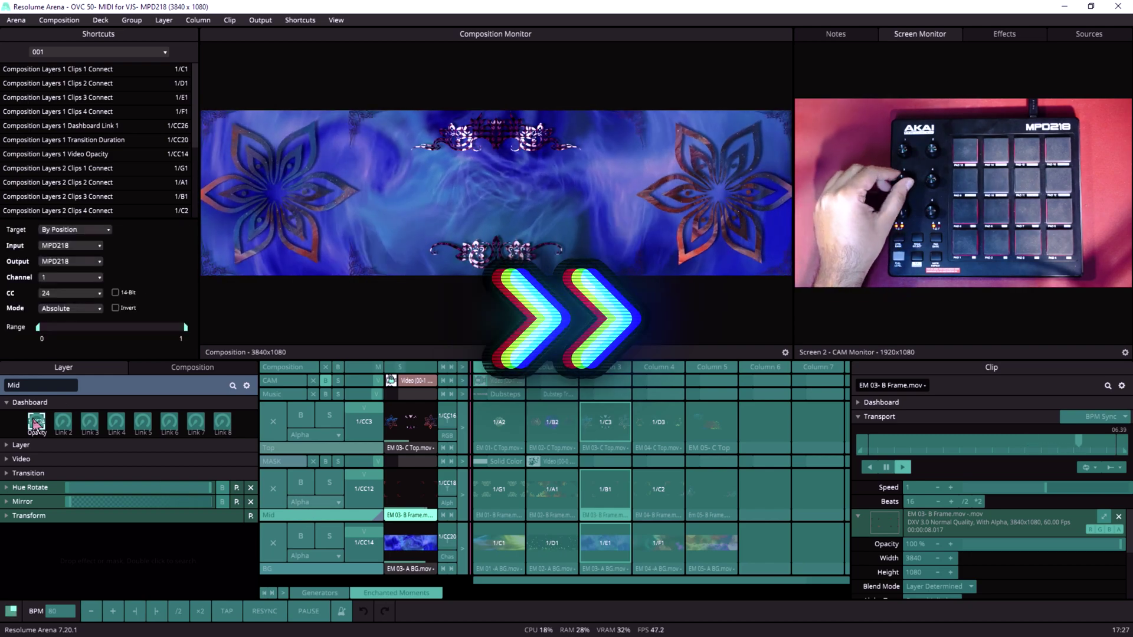
left_click(37, 421)
key("ctrl+m")
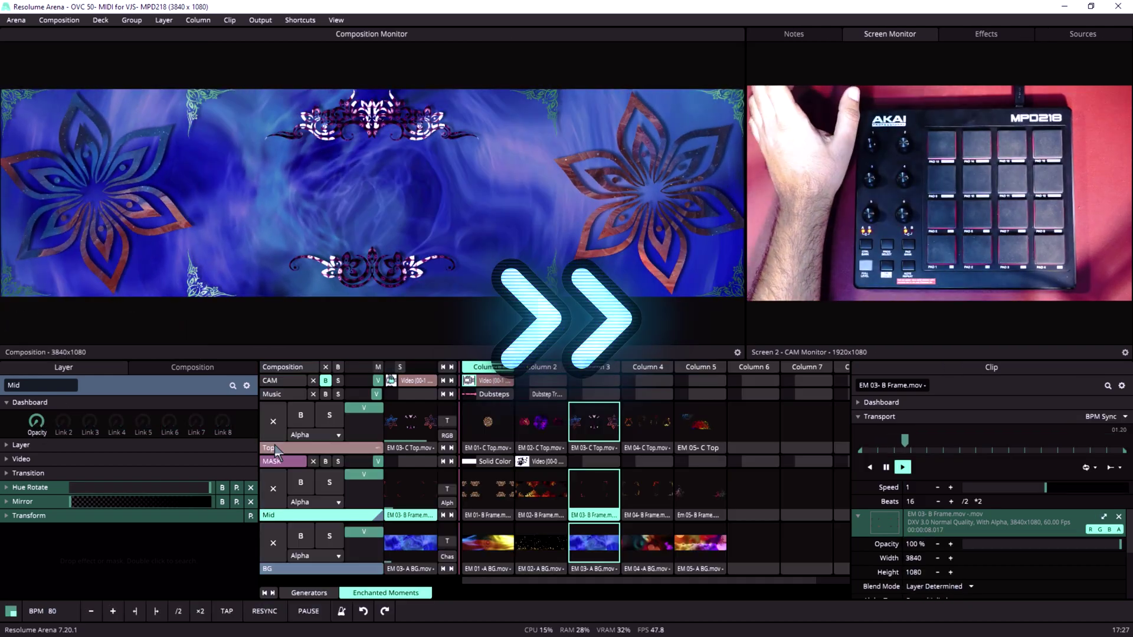
Select the Top layer and map its opacity dashboard link to CC 22, leaving MIDI mapping when assigned.
left_click(275, 446)
key("ctrl+m")
left_click(38, 423)
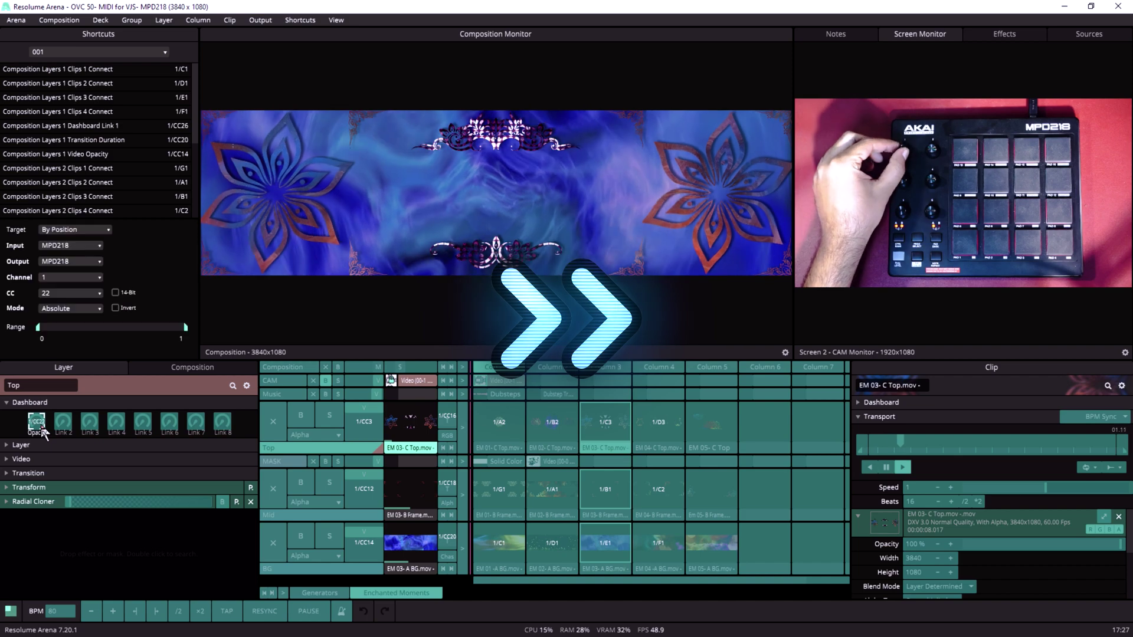
key("ctrl+m")
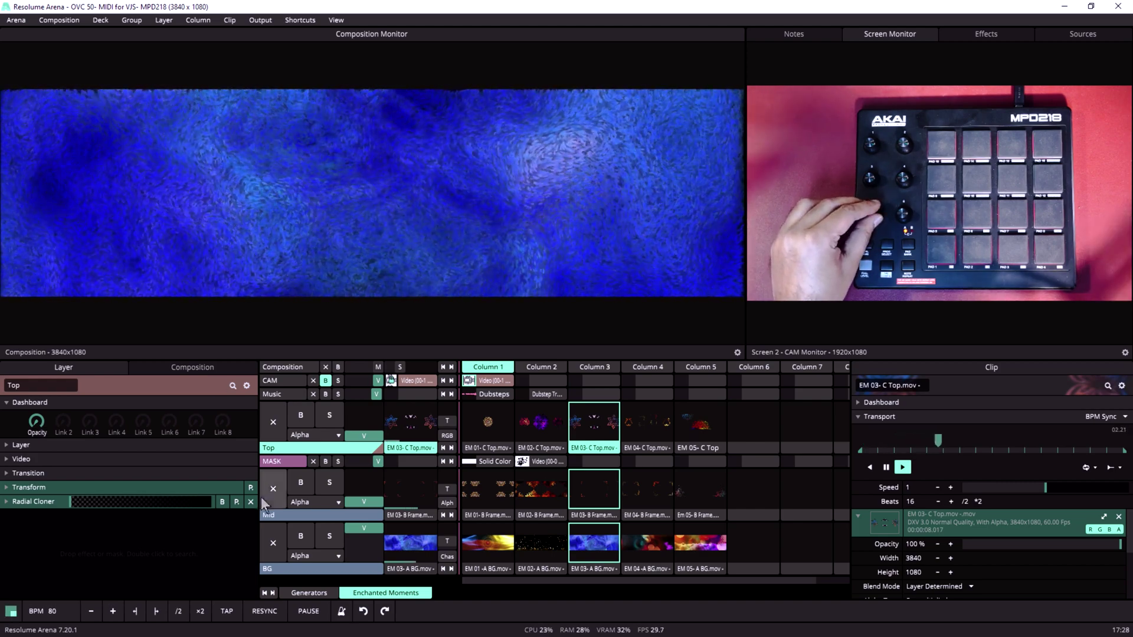
Launch the second Mid and Top clips while going through the BG, Mid and Top layers' settings to try their mapped knobs.
left_click(278, 568)
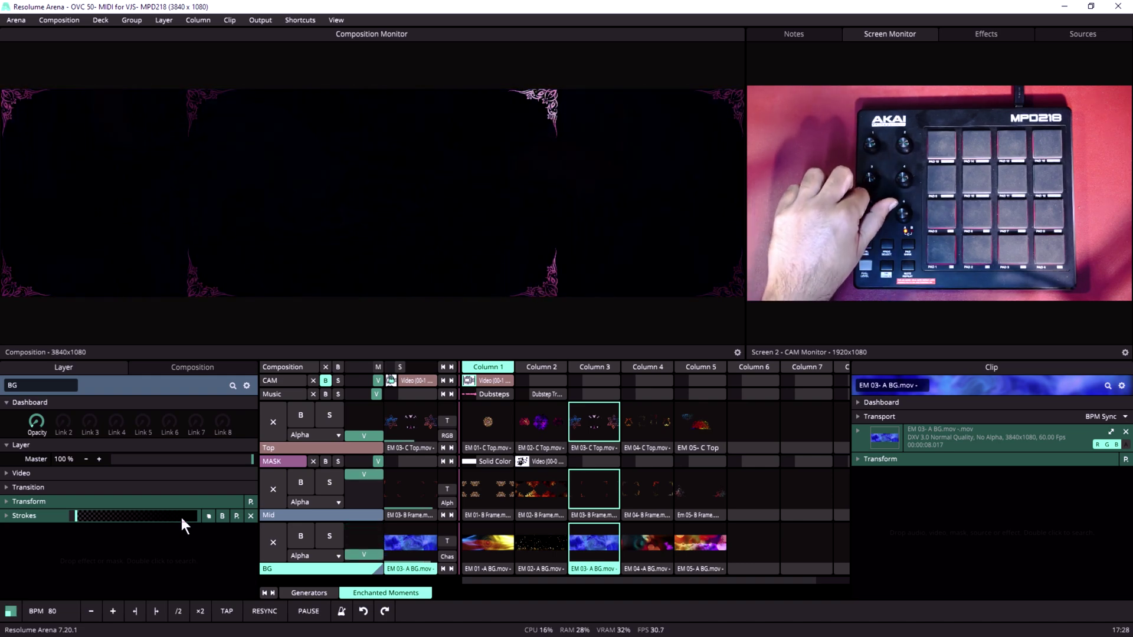
left_click(536, 495)
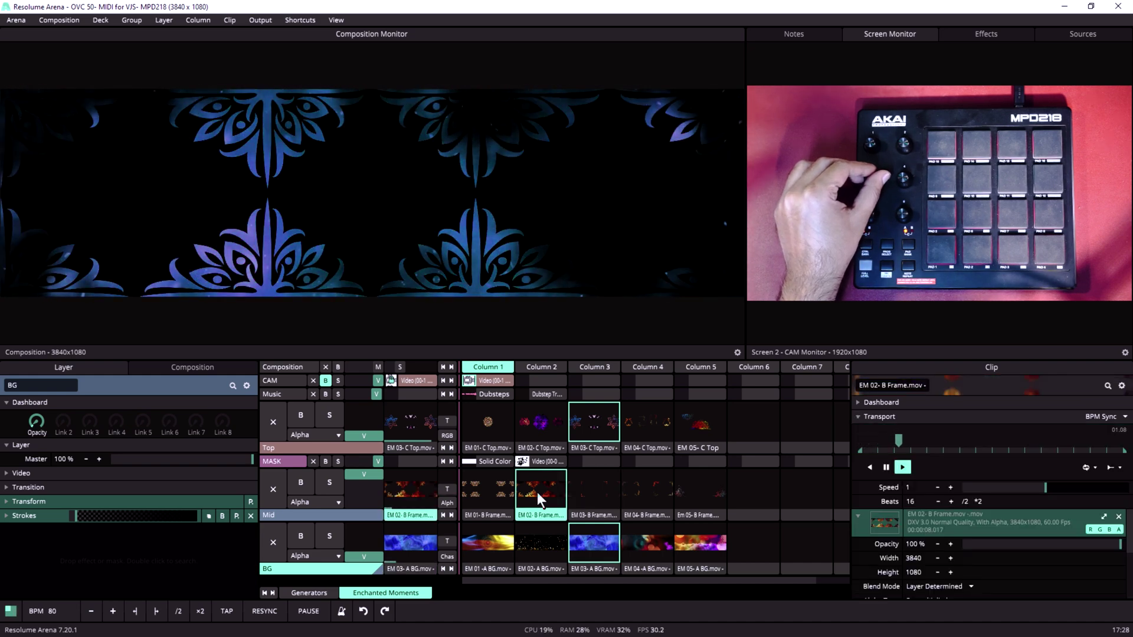
left_click(327, 517)
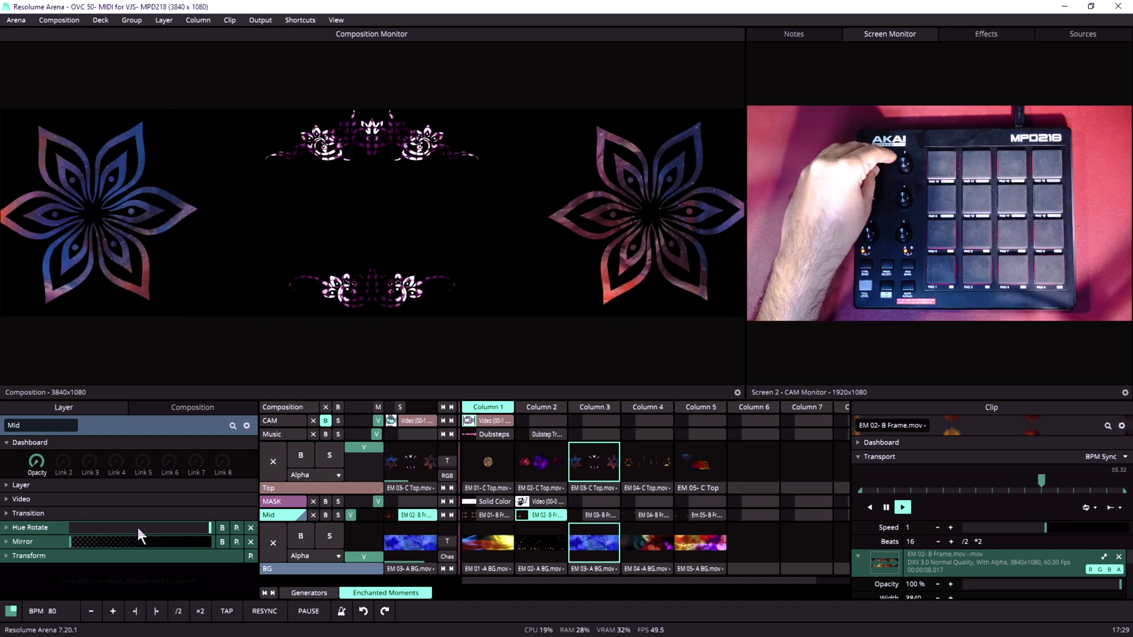
left_click(525, 470)
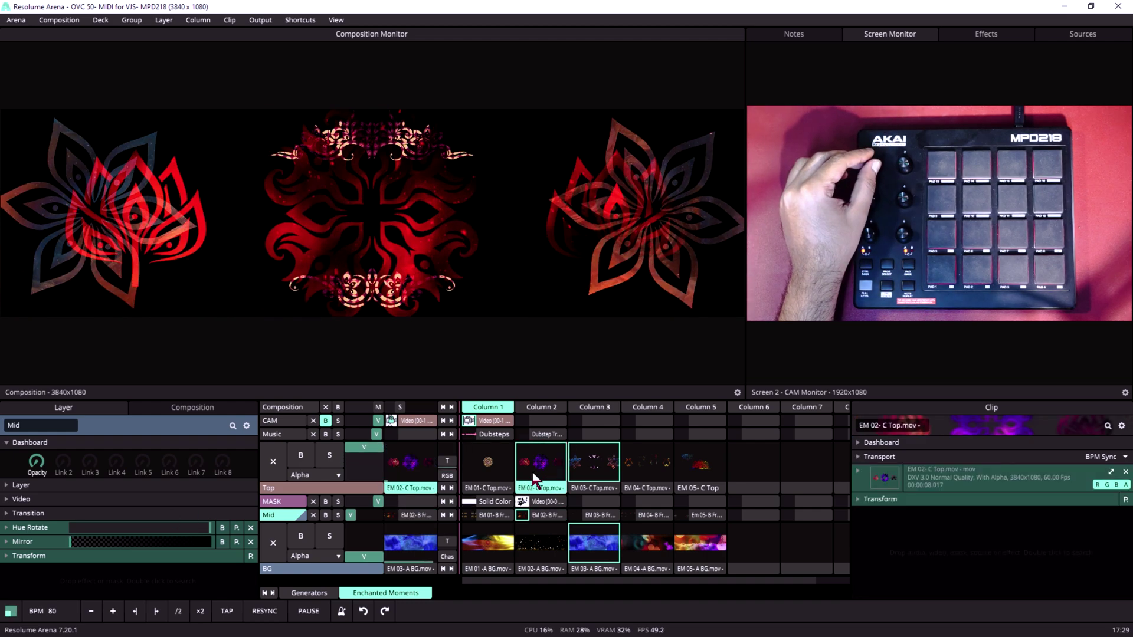
left_click(316, 489)
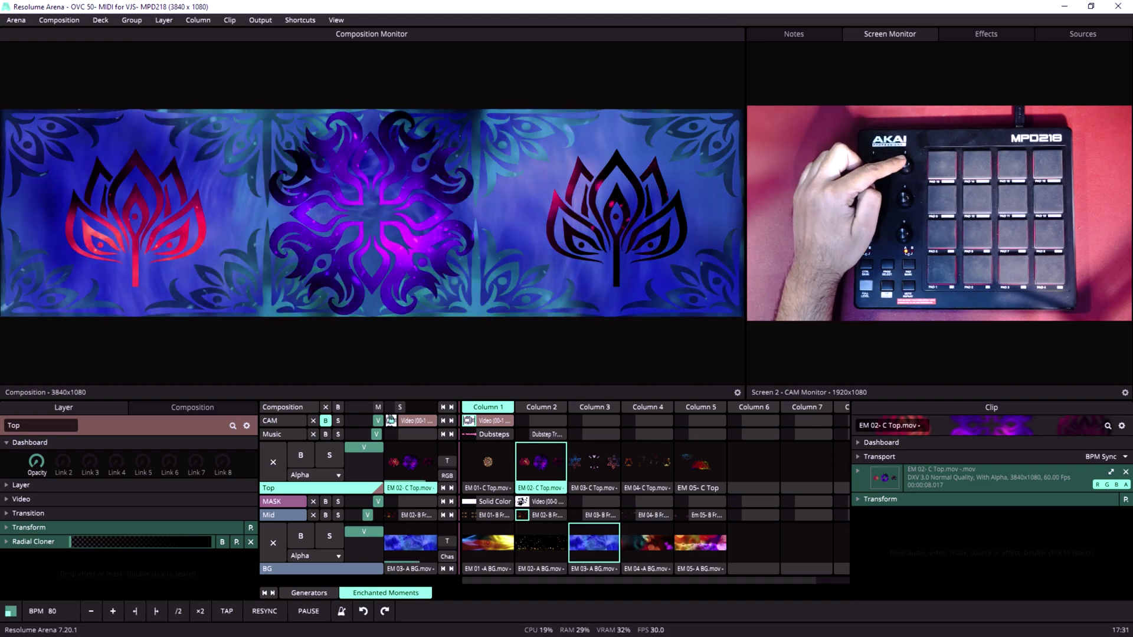
Map the composition's master fader to CC 9 and leave MIDI mapping.
key("ctrl+shift+m")
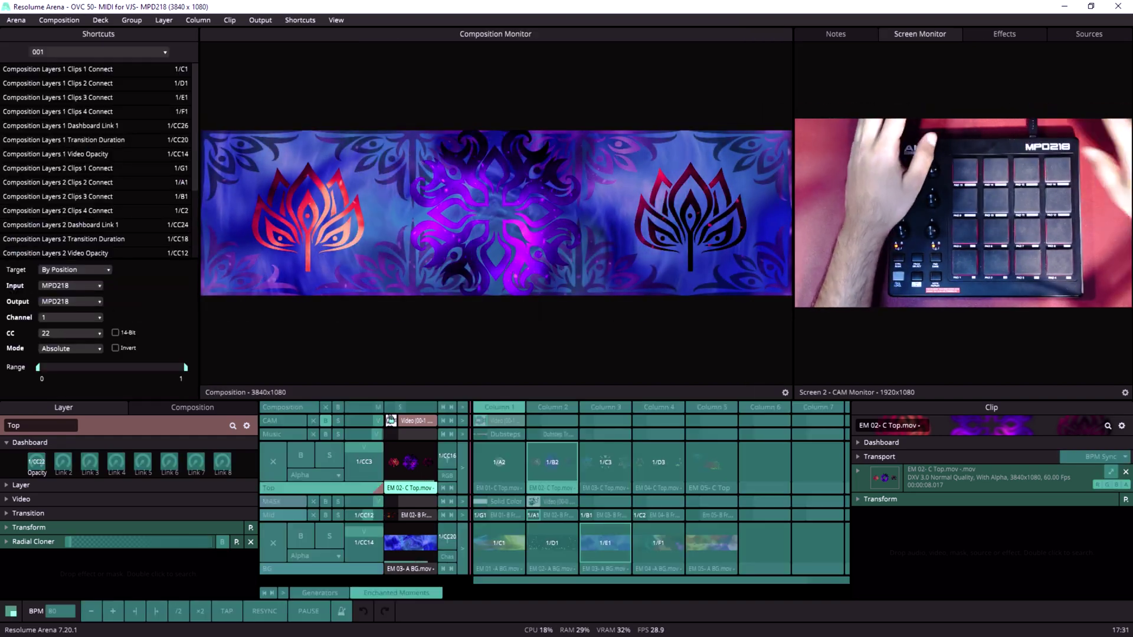
left_click(367, 409)
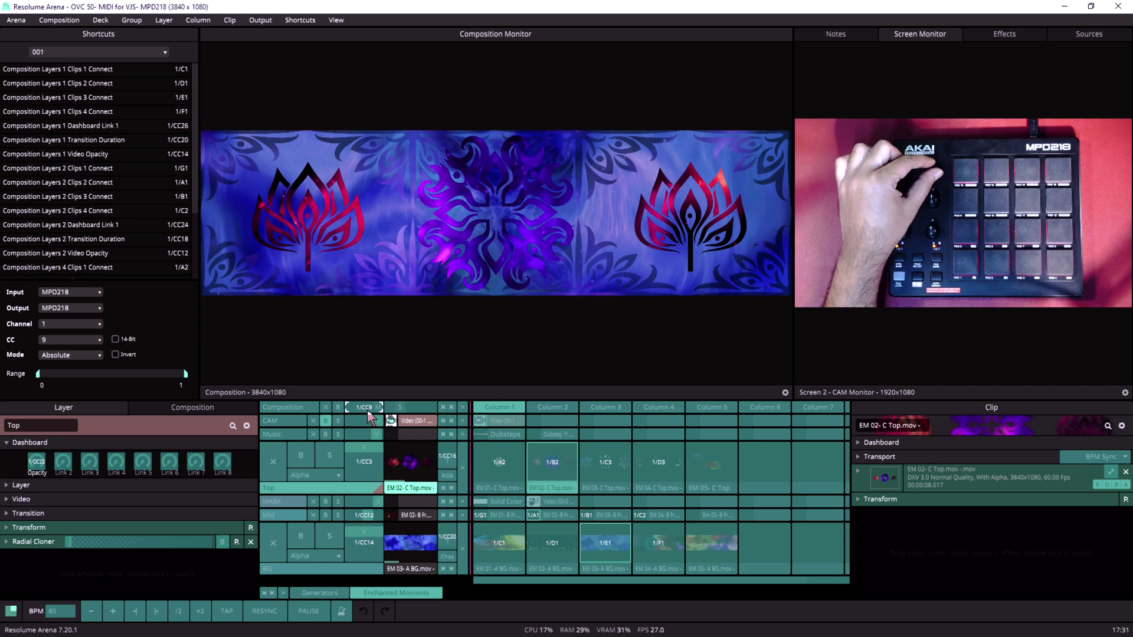
key("ctrl+shift+m")
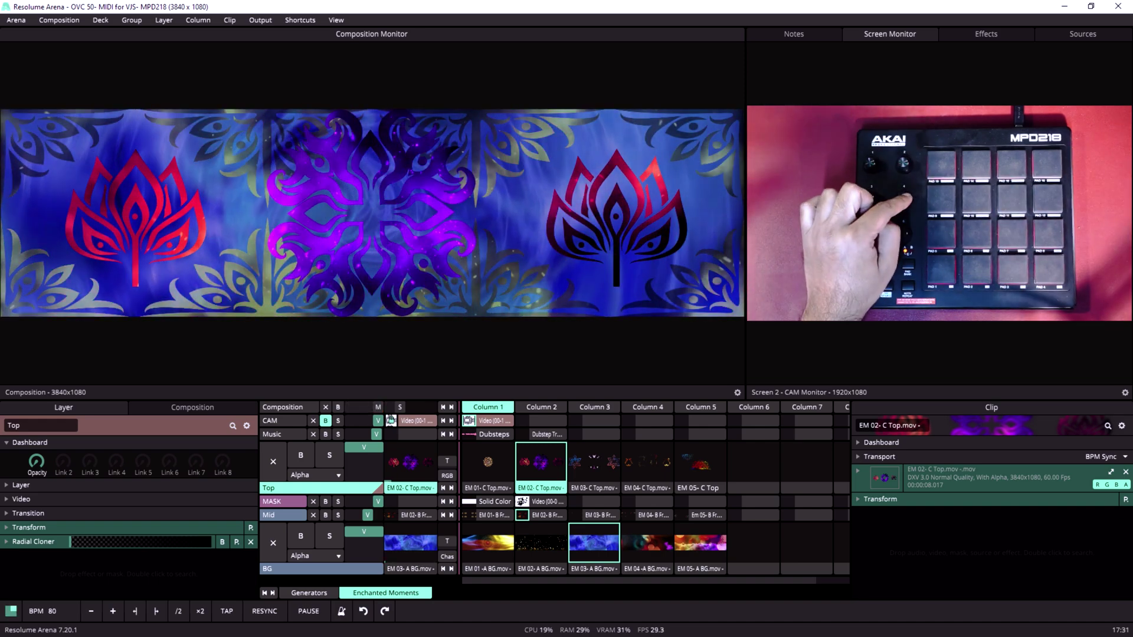
Show the composition's settings and map its four opacity dashboard links to CC 13, 15, 19 and 21.
left_click(177, 408)
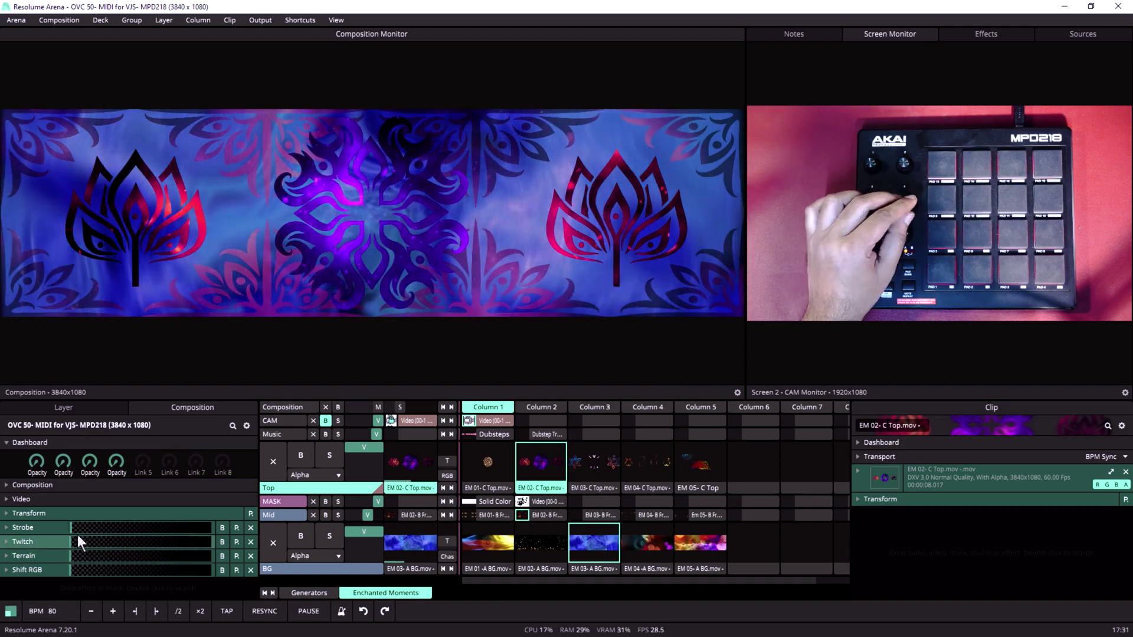
left_click_drag(77, 529, 45, 533)
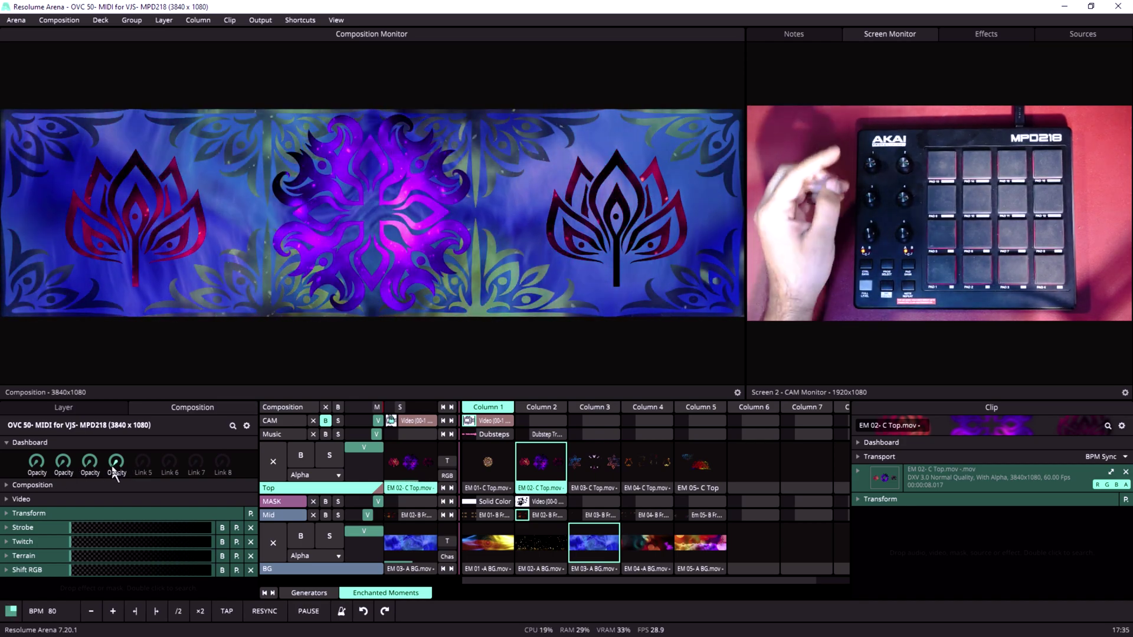
key("ctrl+m")
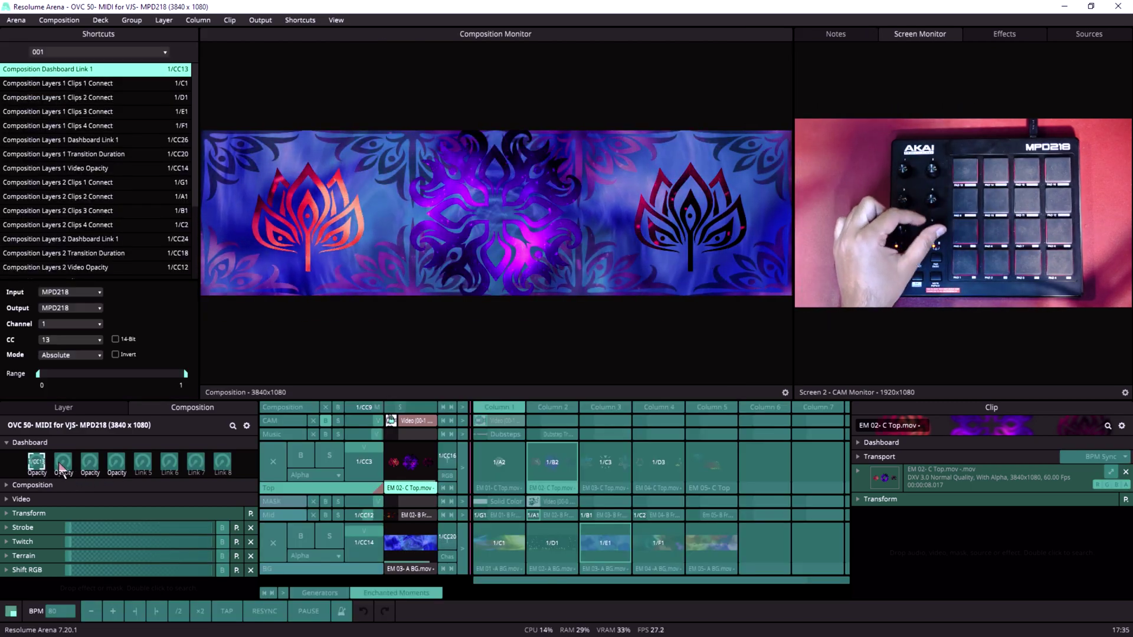
left_click(62, 467)
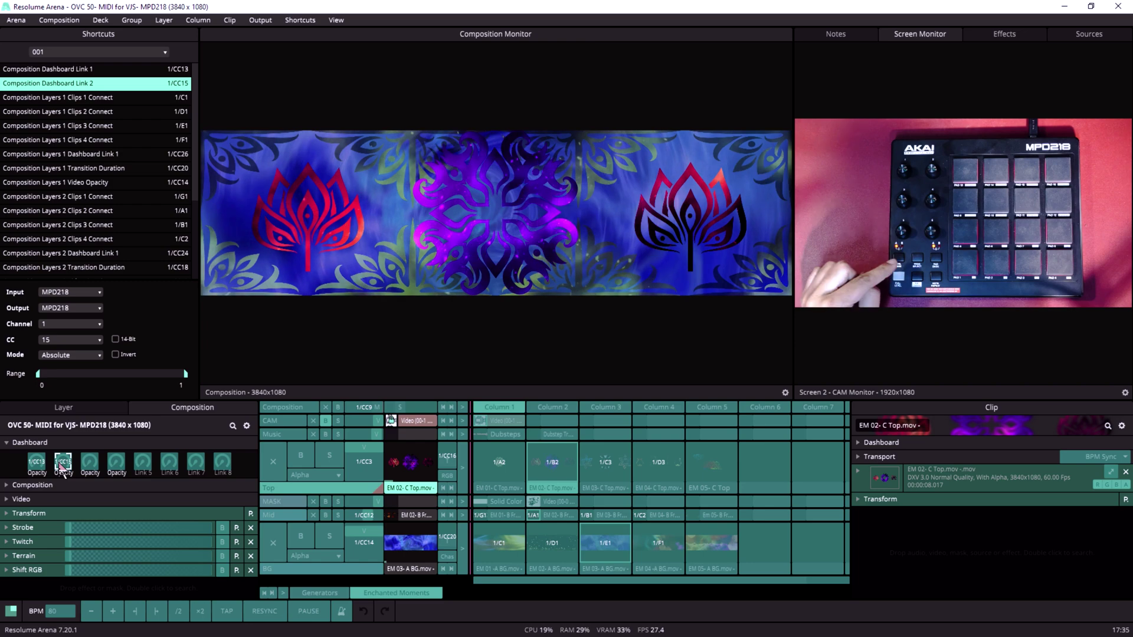
left_click(97, 460)
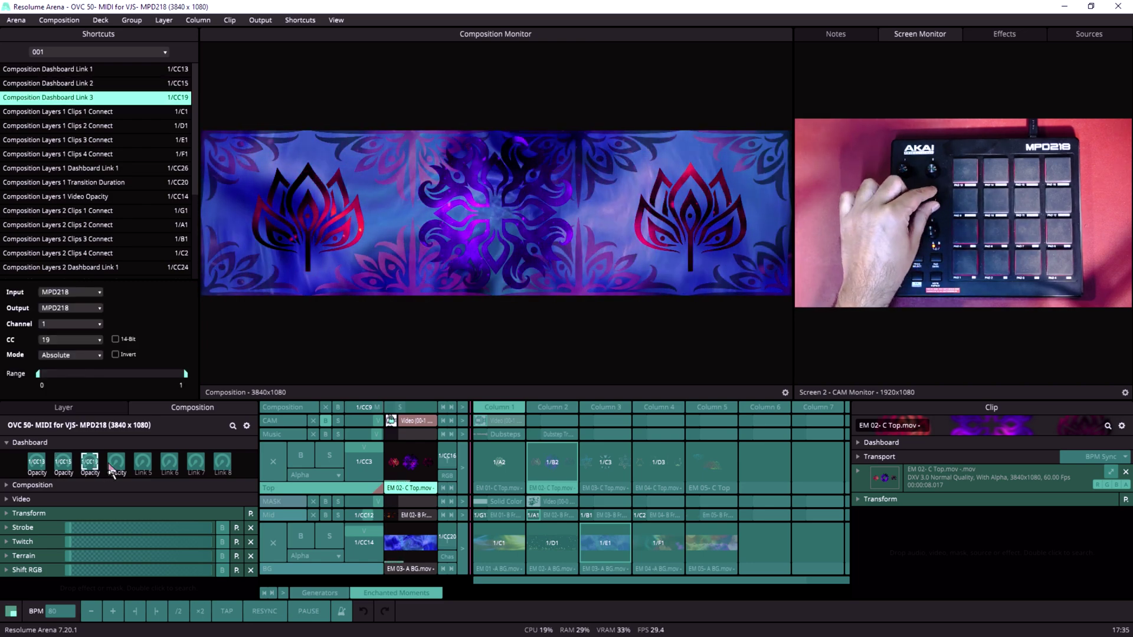
left_click(116, 462)
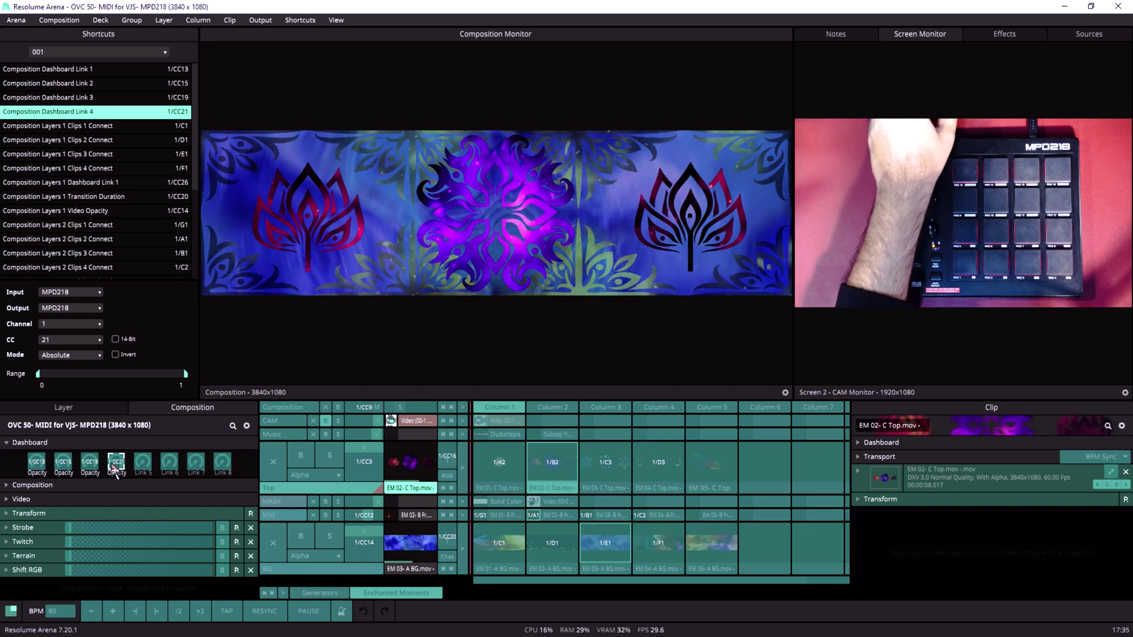
key("ctrl+m")
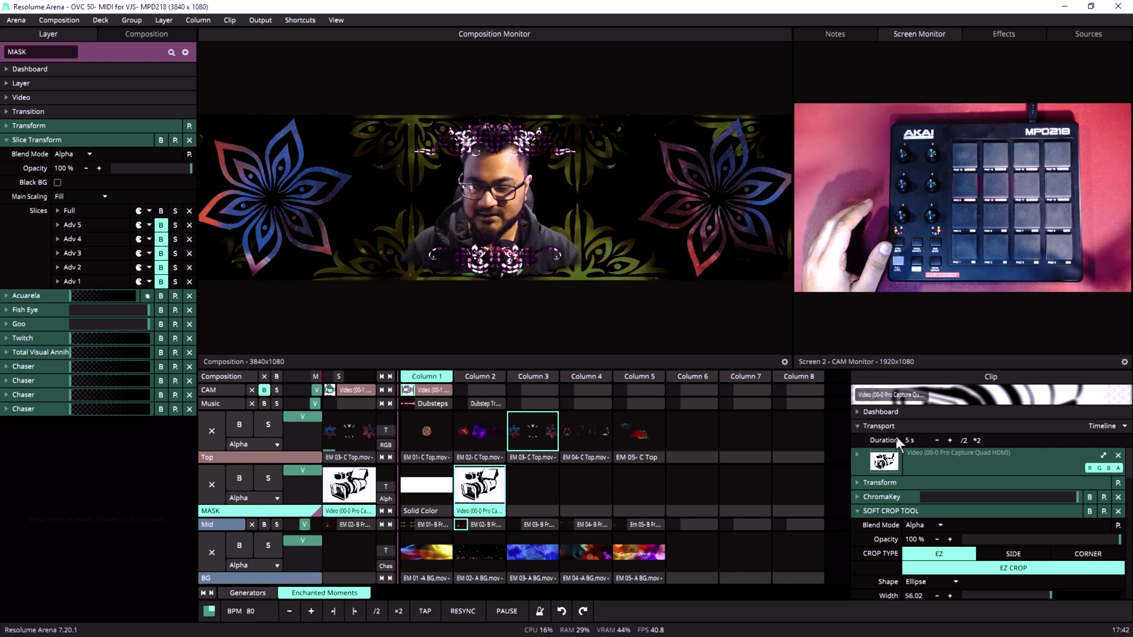
Fold the MASK camera clip's SOFT CROP TOOL, launch the BG layer's third clip, and reselect the playing MASK clip.
left_click(895, 512)
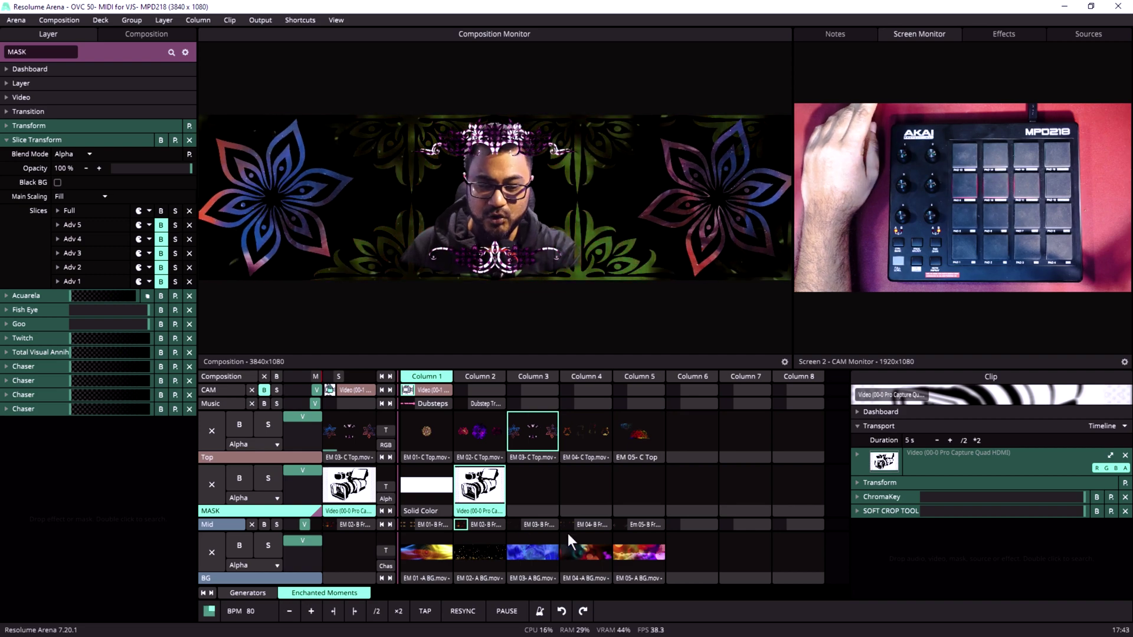
left_click(529, 556)
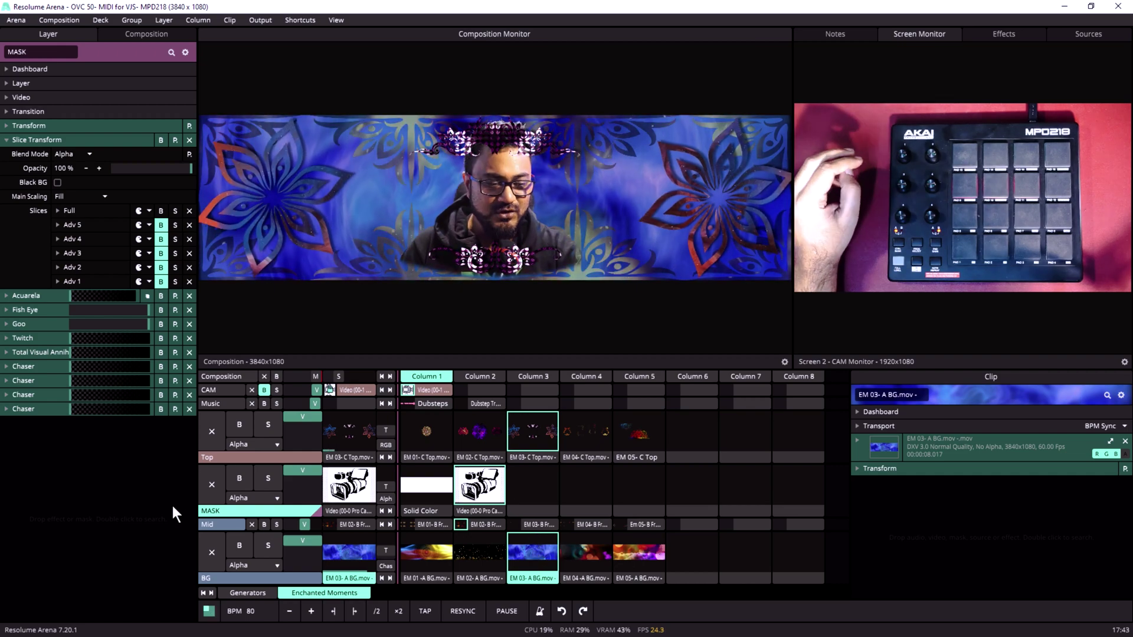
left_click(349, 484)
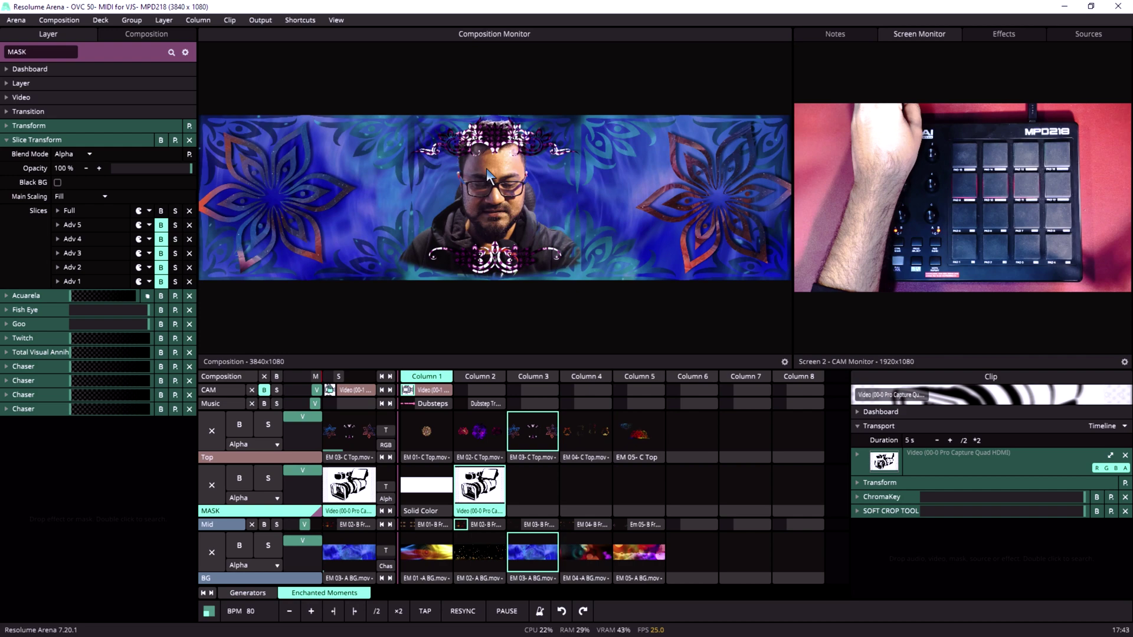
Examine the Slices screen's output transformation and its slices, including Full, in Advanced Output, and save and close it.
key("ctrl+shift+a")
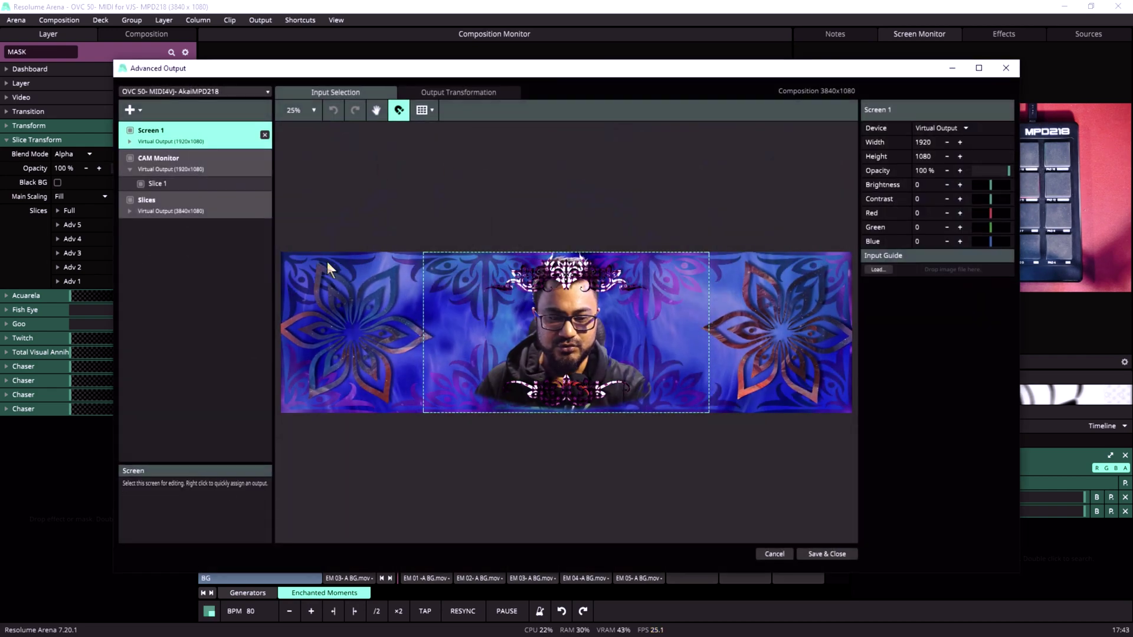
left_click(159, 204)
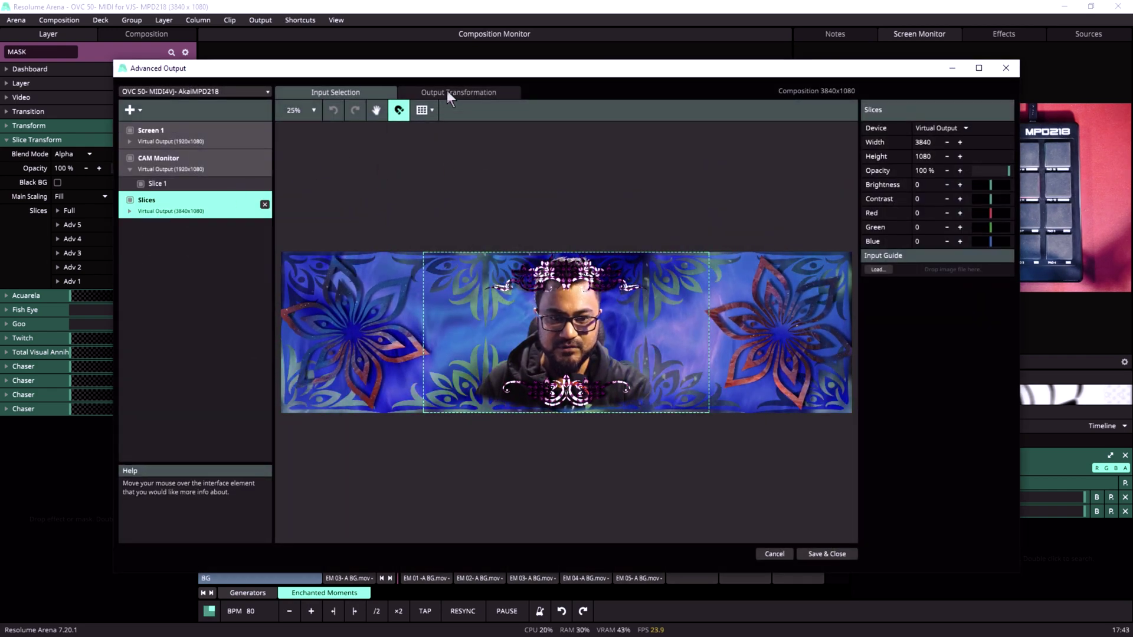
left_click(447, 94)
left_click(129, 211)
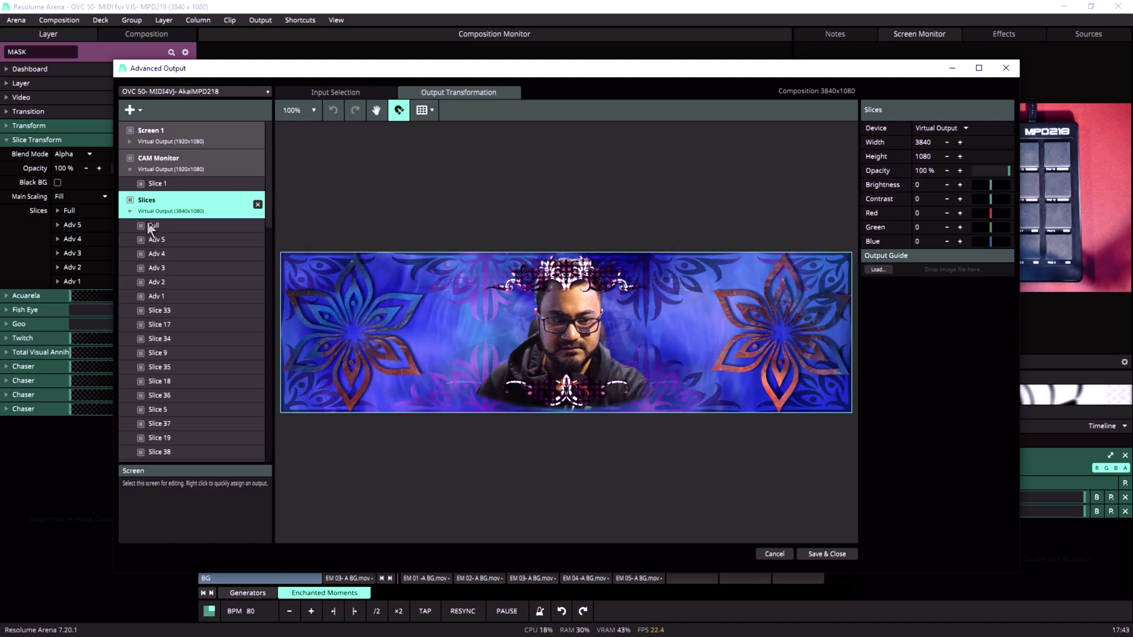
left_click(148, 225)
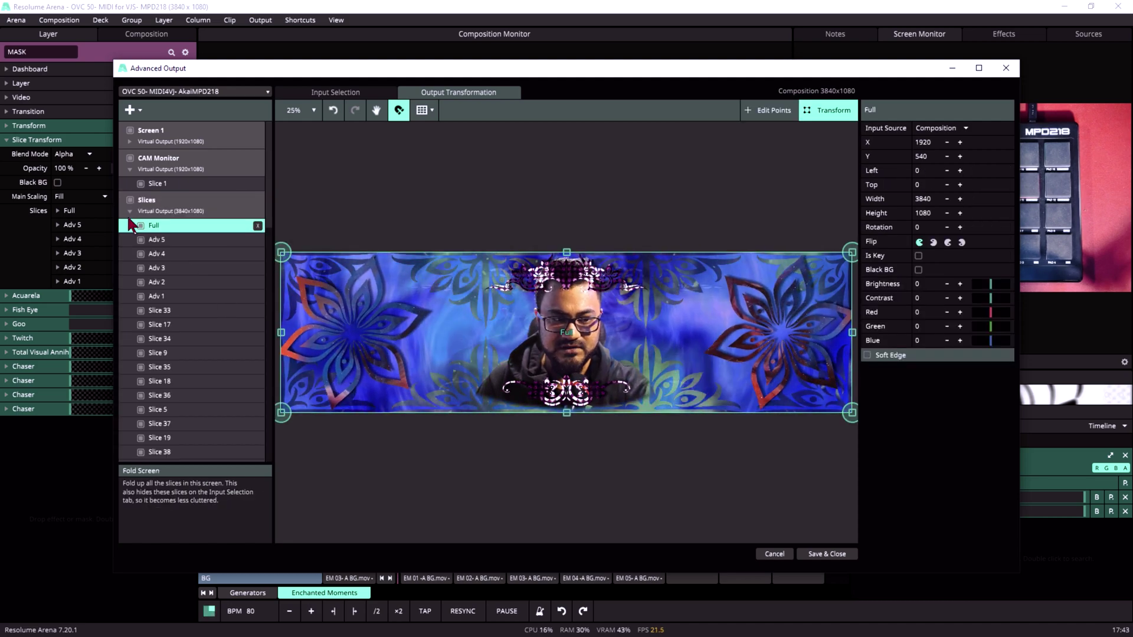
left_click(182, 324)
left_click(827, 554)
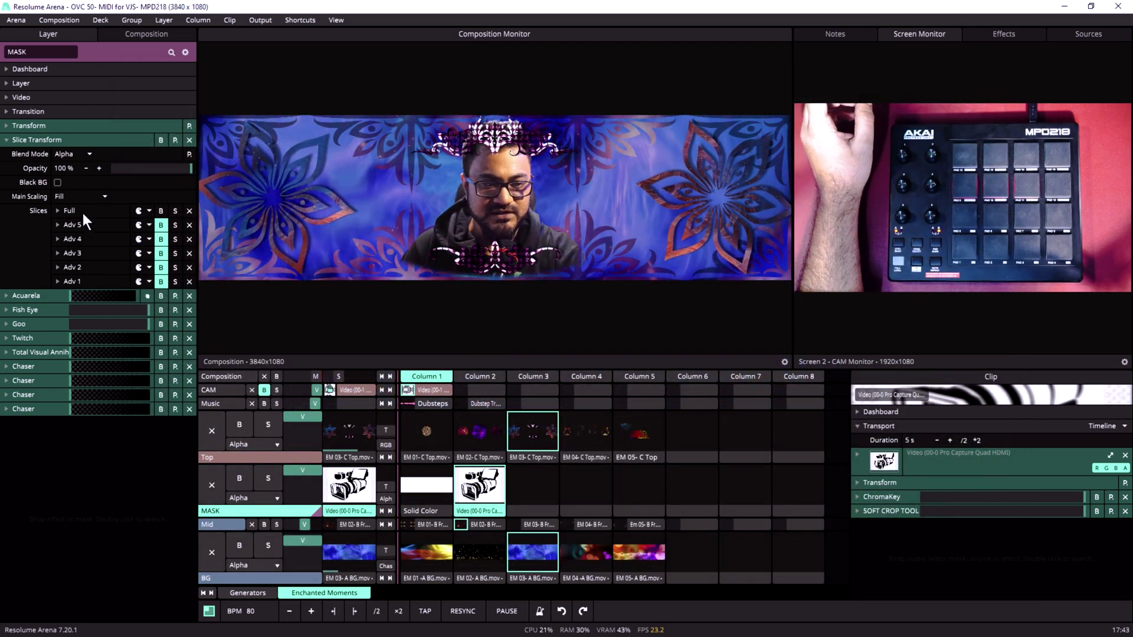
Try the bypass toggles of the Slice Transform's Adv 5 to Adv 2 and Full slices on the MASK layer, and fold the effect.
left_click(160, 227)
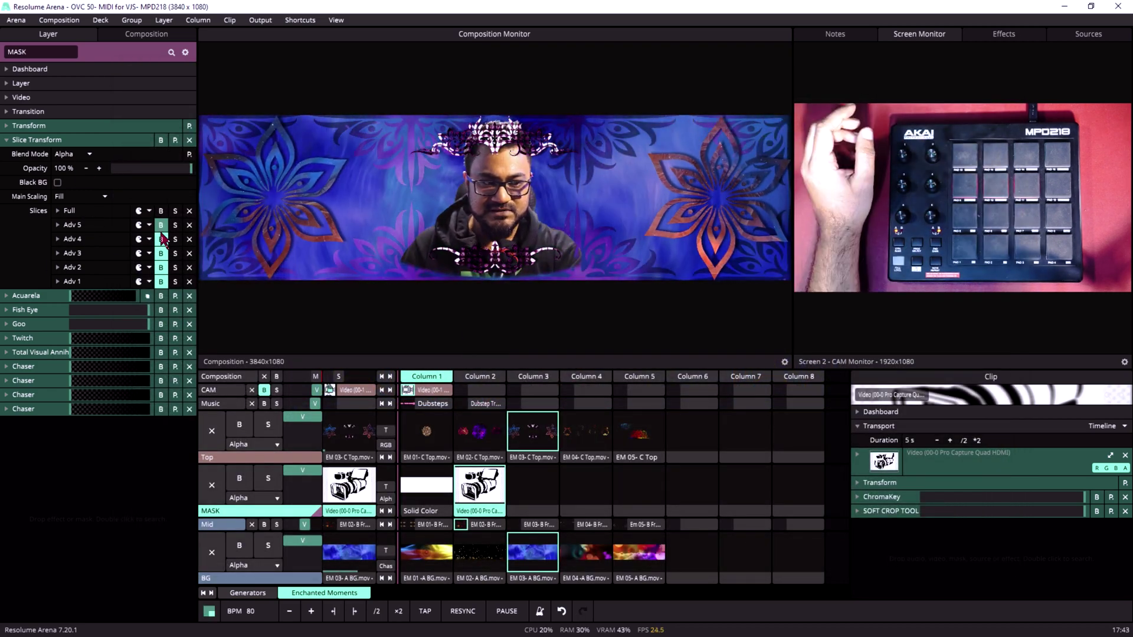
left_click(160, 239)
left_click(161, 253)
left_click(161, 267)
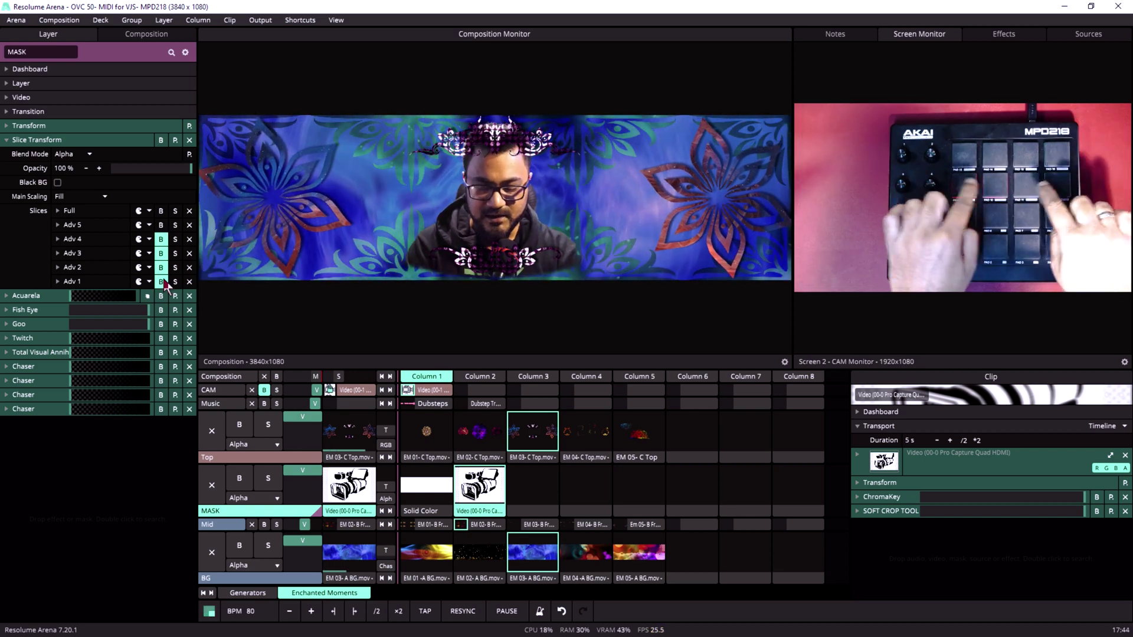
left_click(162, 212)
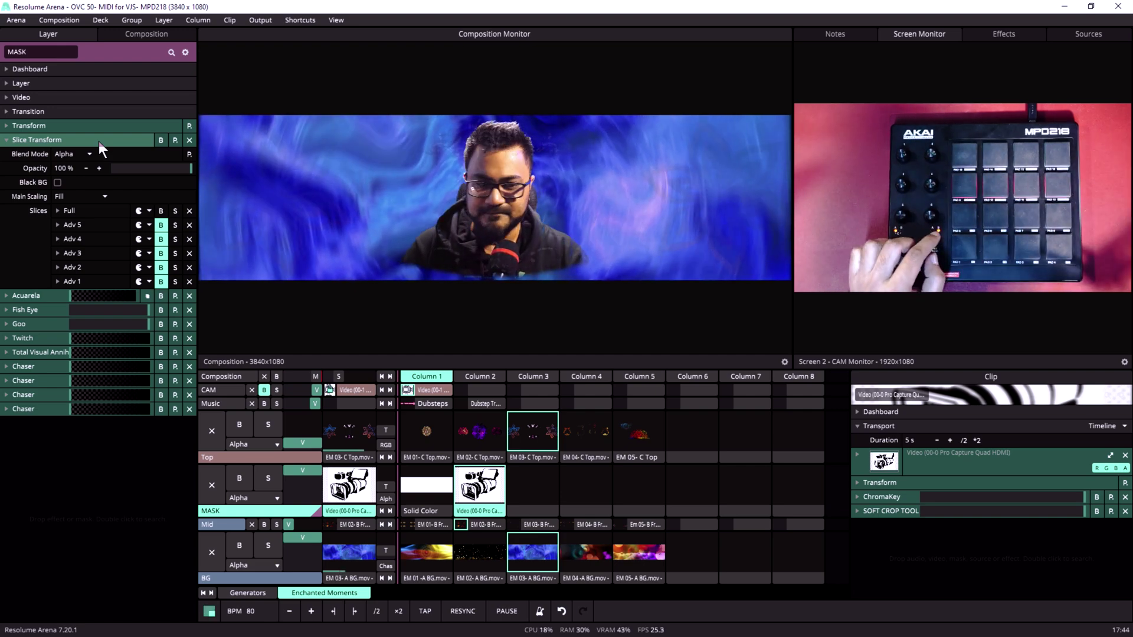
left_click(98, 141)
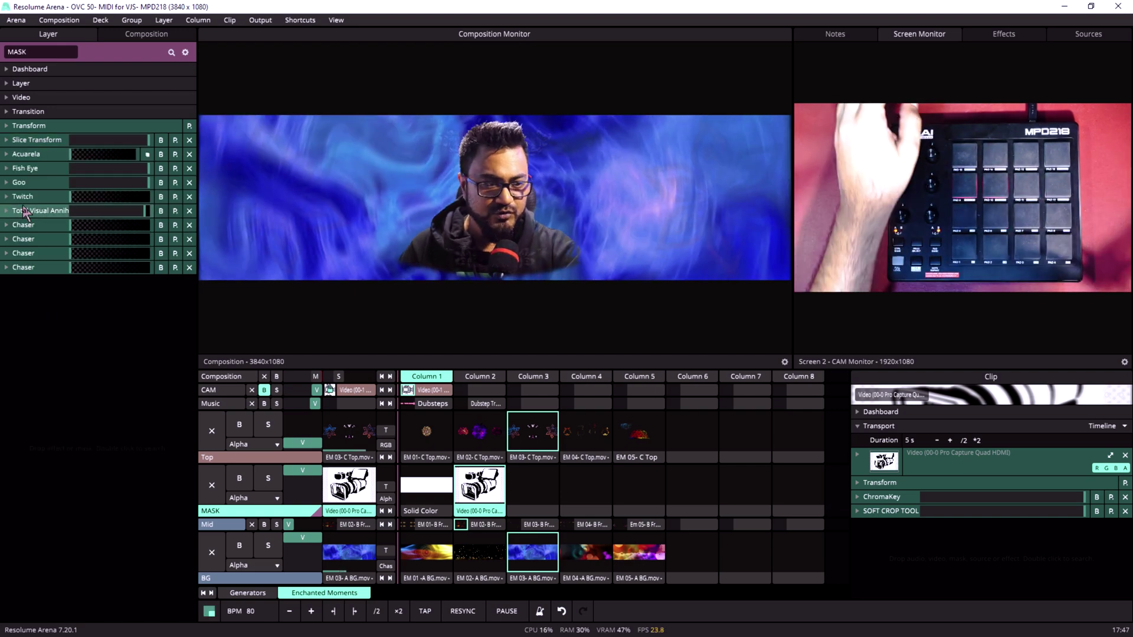
Map the Total Visual Annihilation effect's opacity on the MASK layer to note B3 in Velocity mode.
left_click(24, 211)
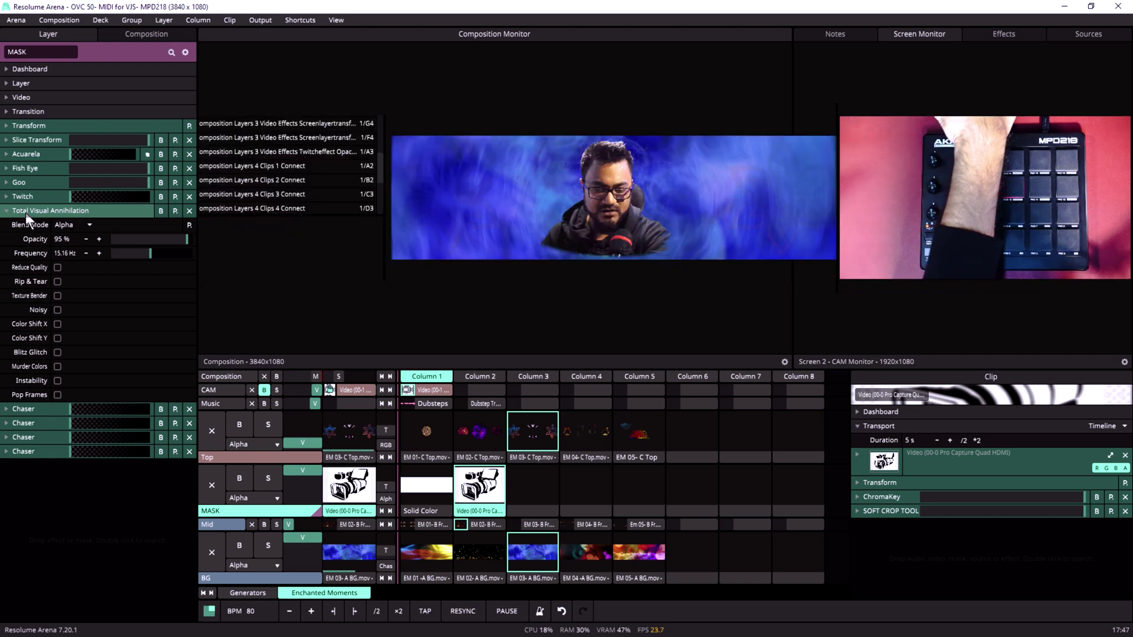
key("ctrl+m")
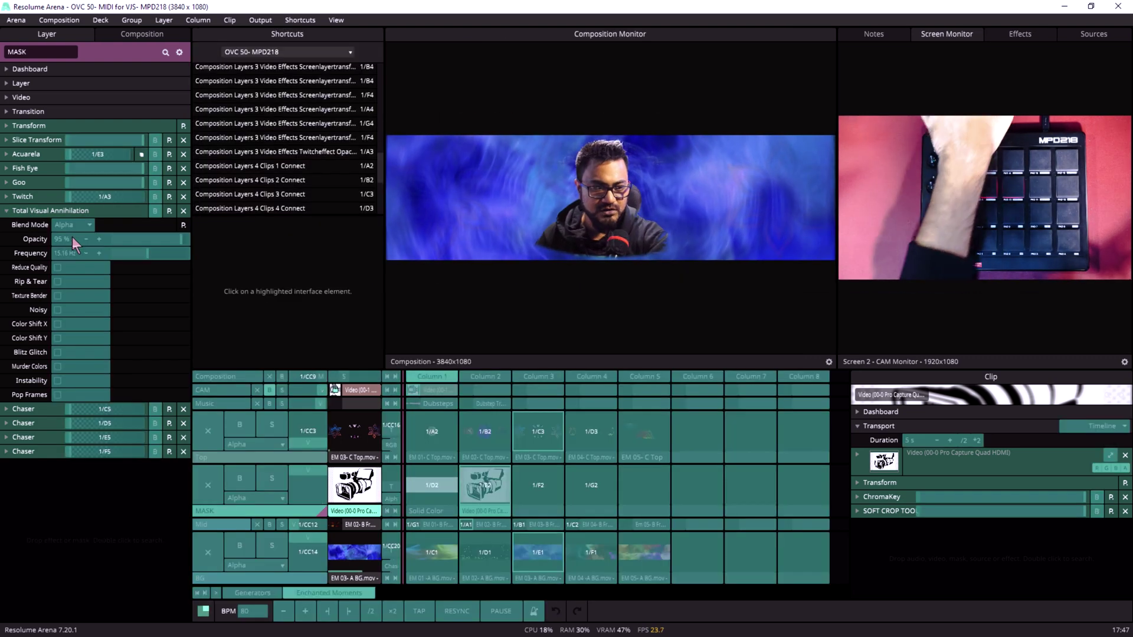
left_click(144, 239)
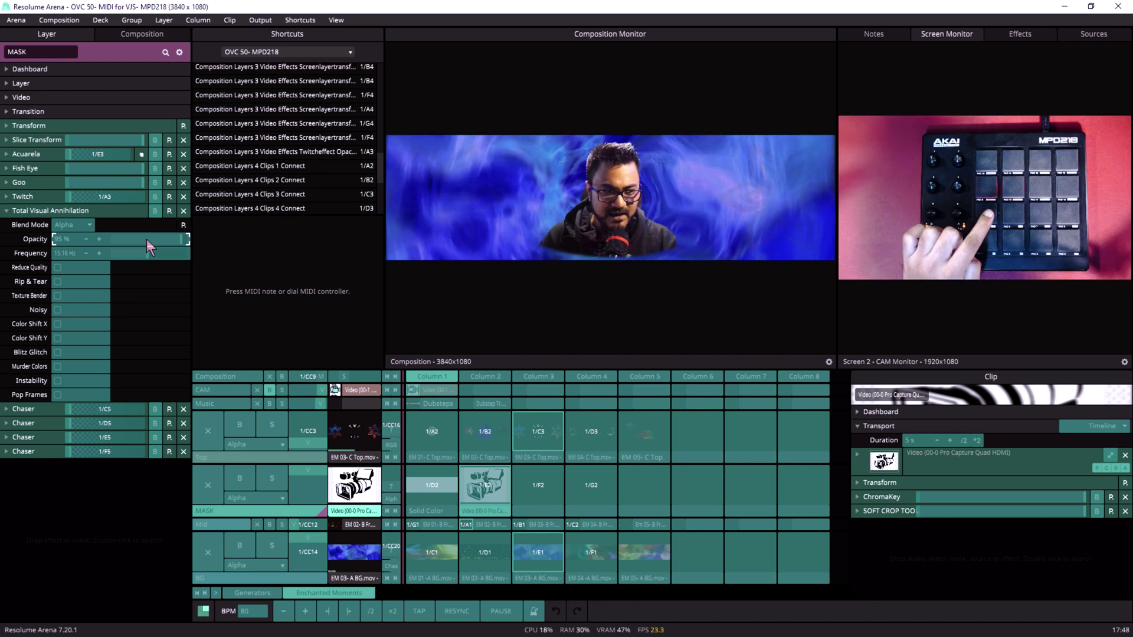
left_click(263, 284)
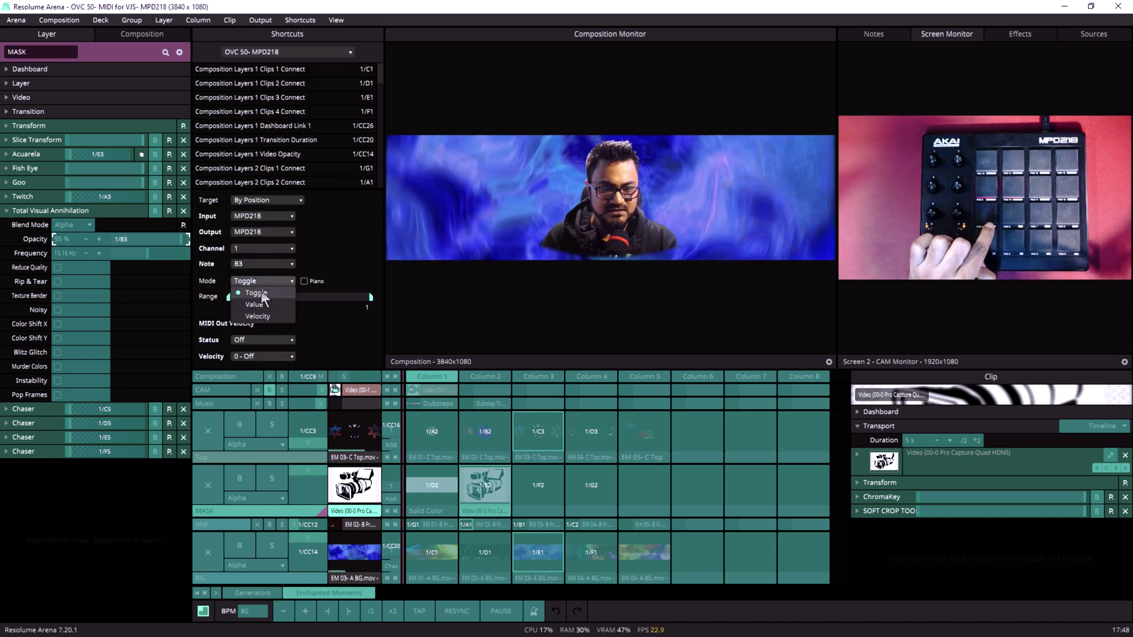
left_click(257, 314)
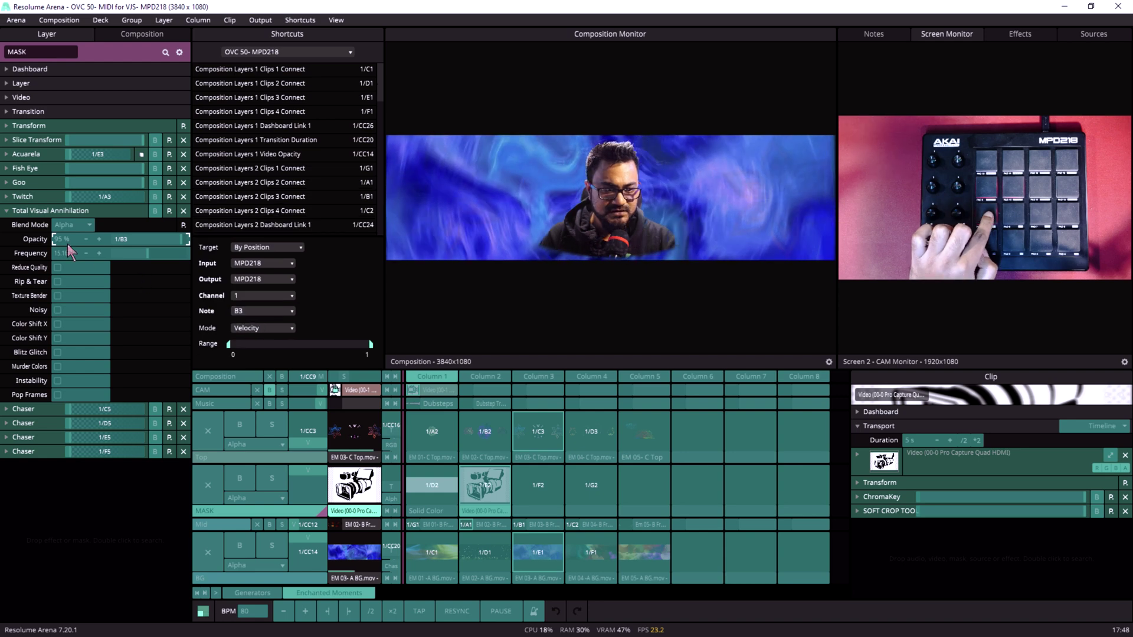
Duplicate Total Visual Annihilation's opacity shortcut three times and assign the copies to notes C4, D4 and E4.
right_click(146, 240)
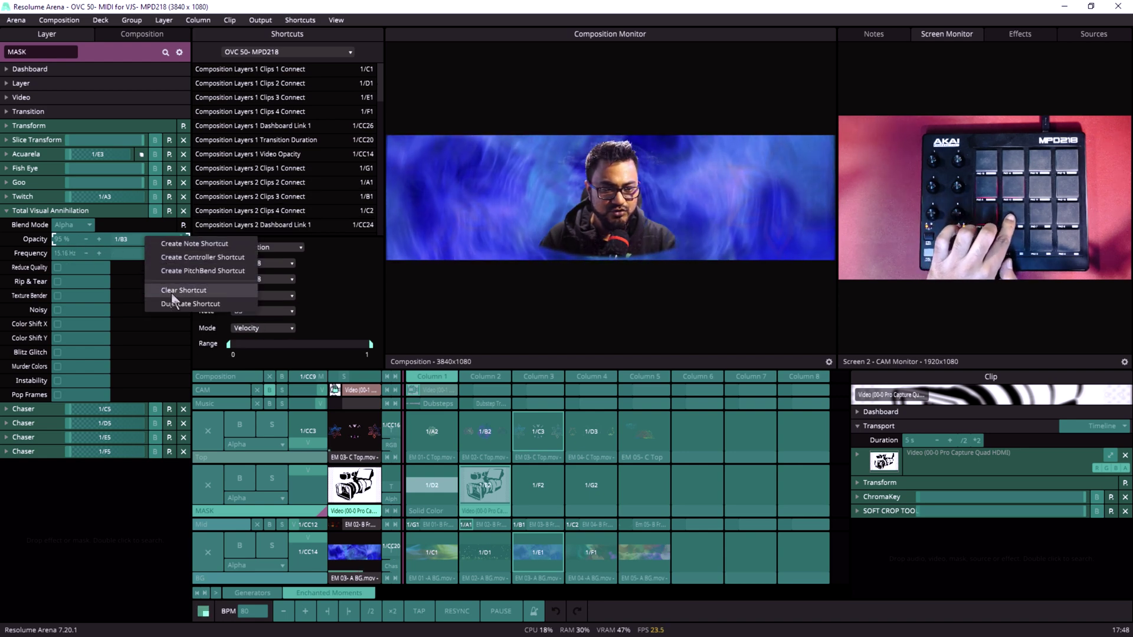
left_click(171, 299)
right_click(158, 236)
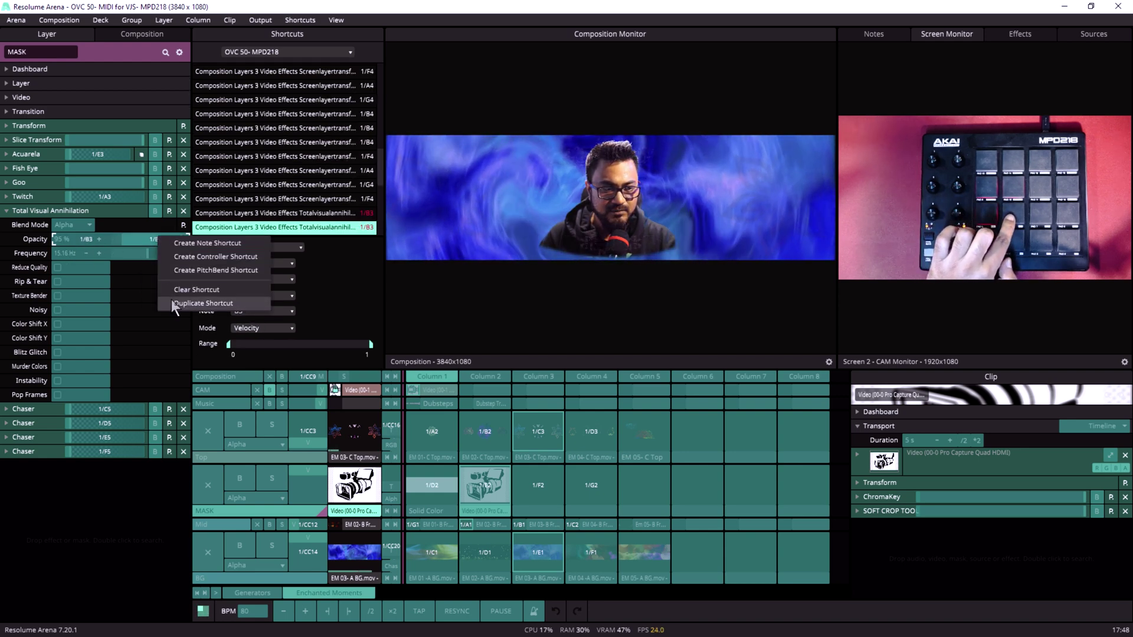
left_click(171, 299)
right_click(173, 241)
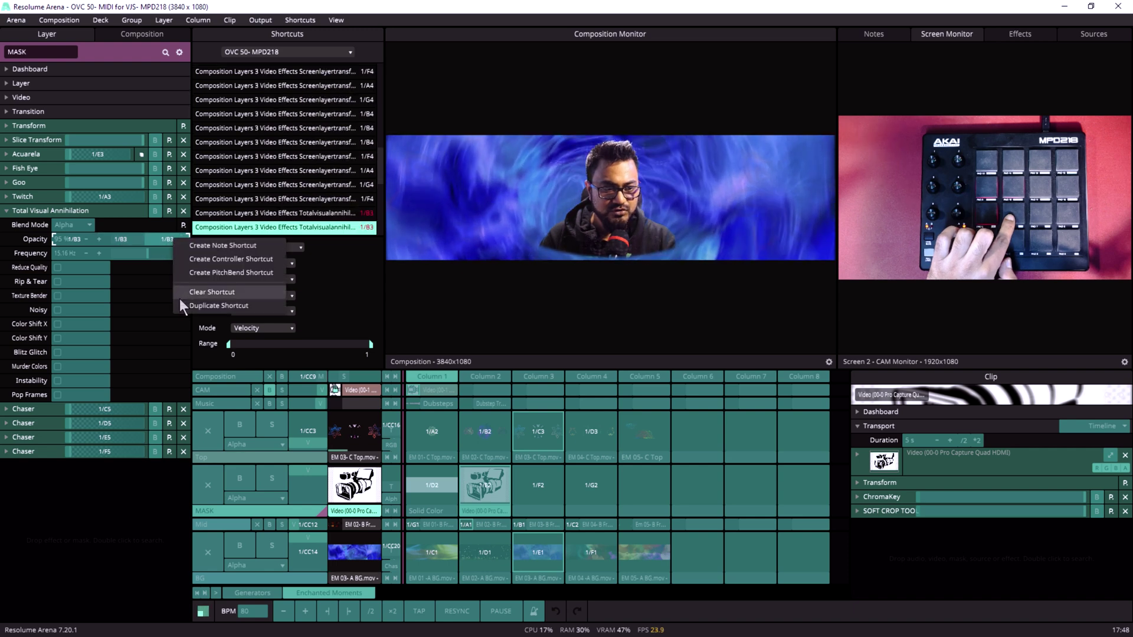
left_click(183, 306)
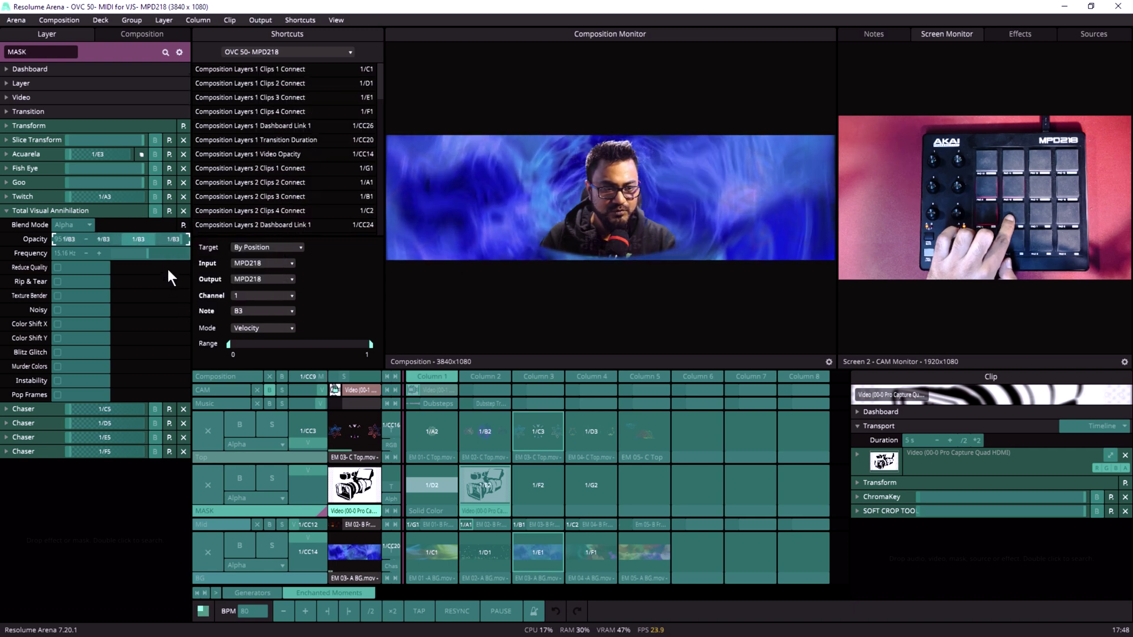
left_click(106, 241)
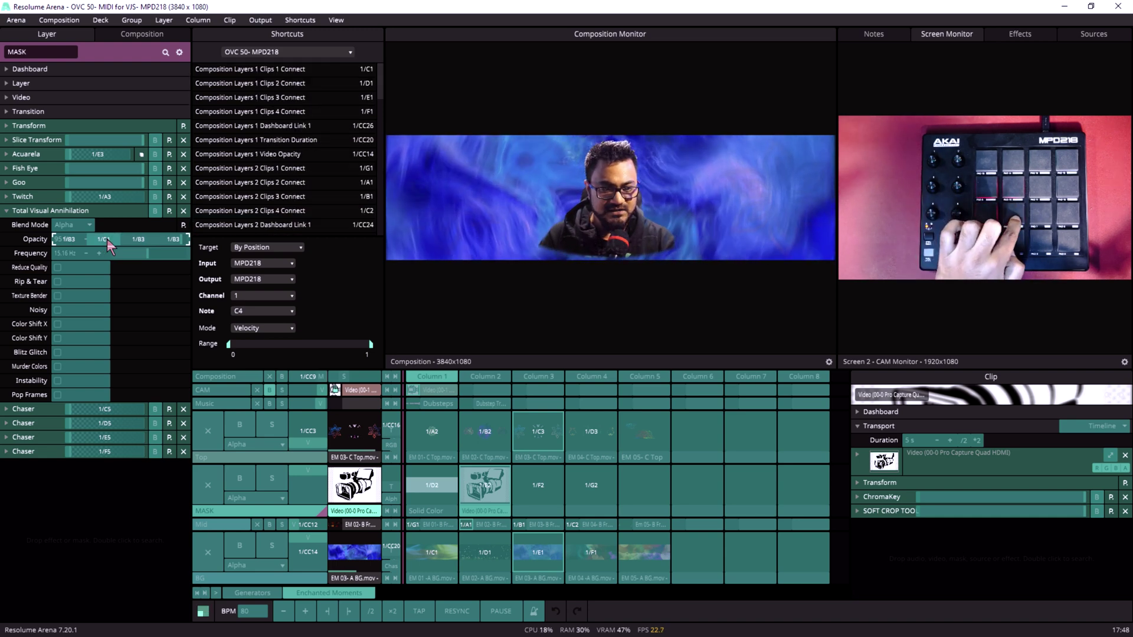
left_click(148, 239)
left_click(171, 242)
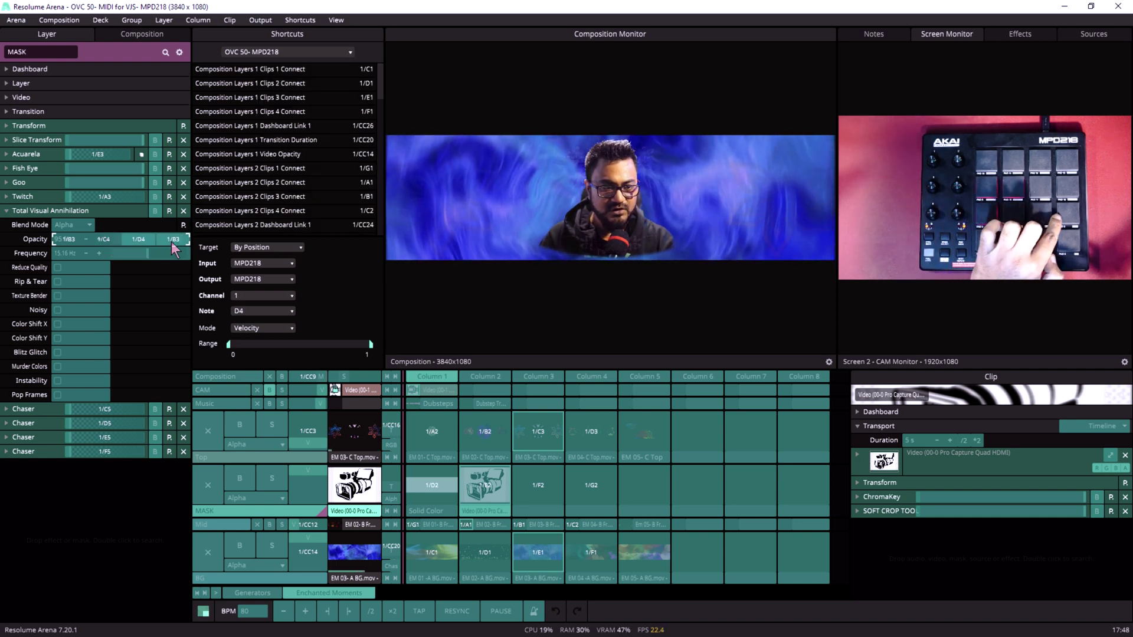
Map Rip & Tear to B3, Color Shift X to C4, Blitz Glitch to D4 and Instability to E4 with Piano on, and leave MIDI mapping.
left_click(69, 282)
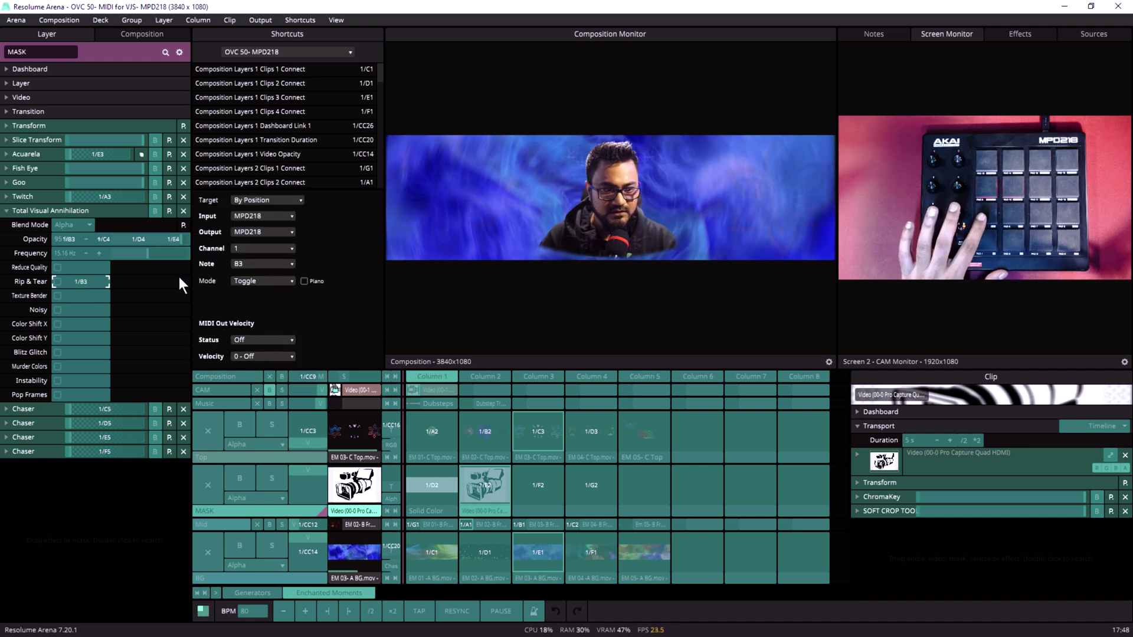
left_click(303, 281)
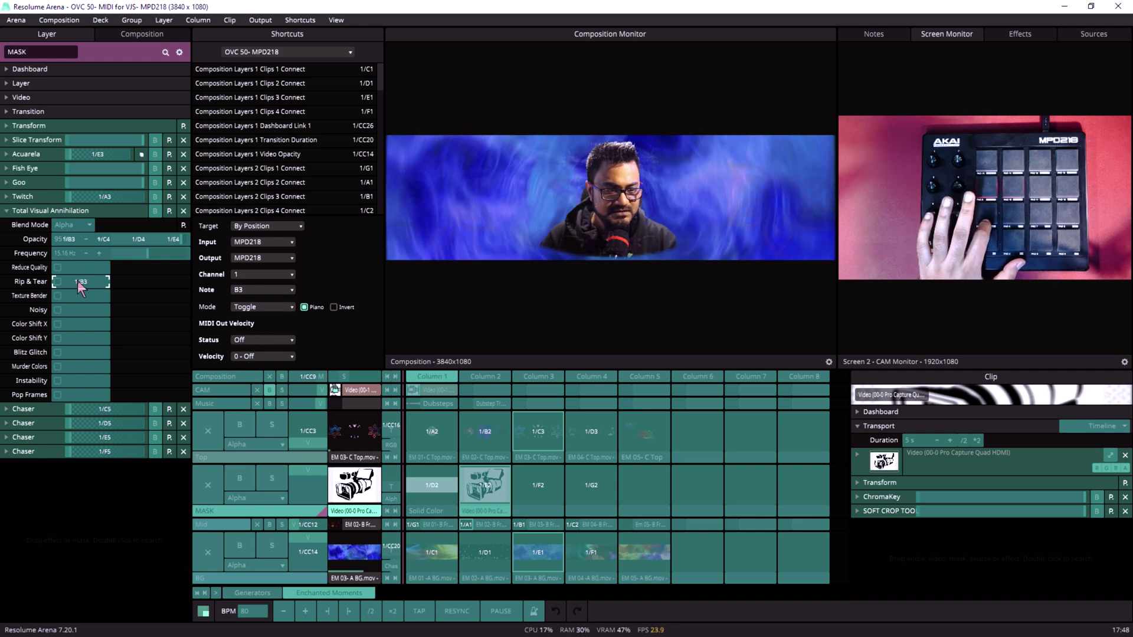
left_click(74, 324)
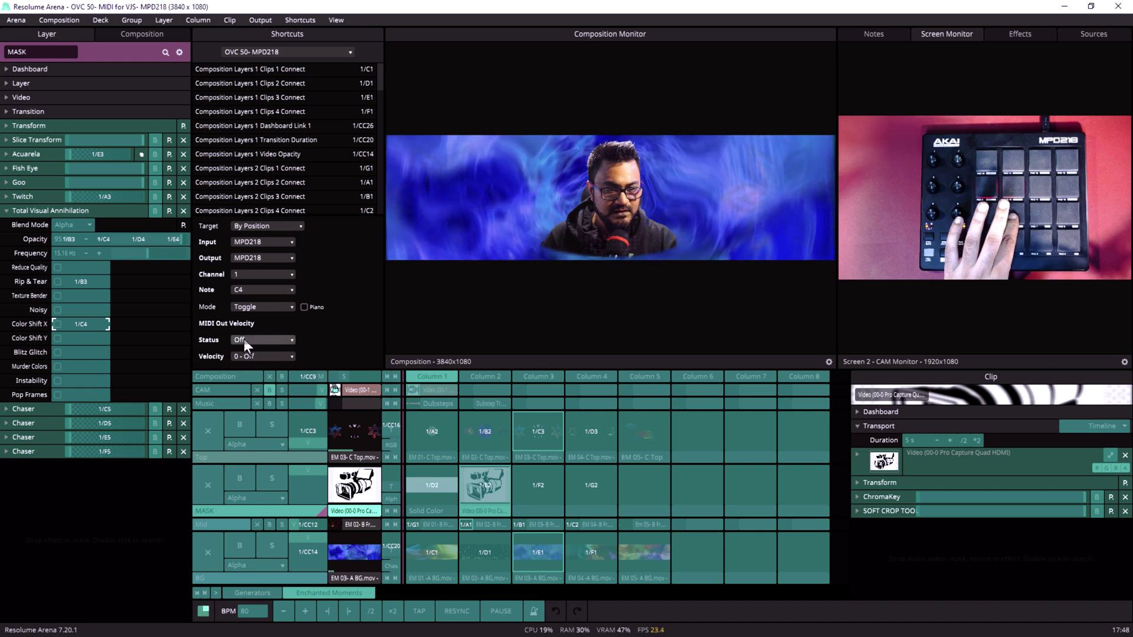
left_click(254, 318)
left_click(66, 349)
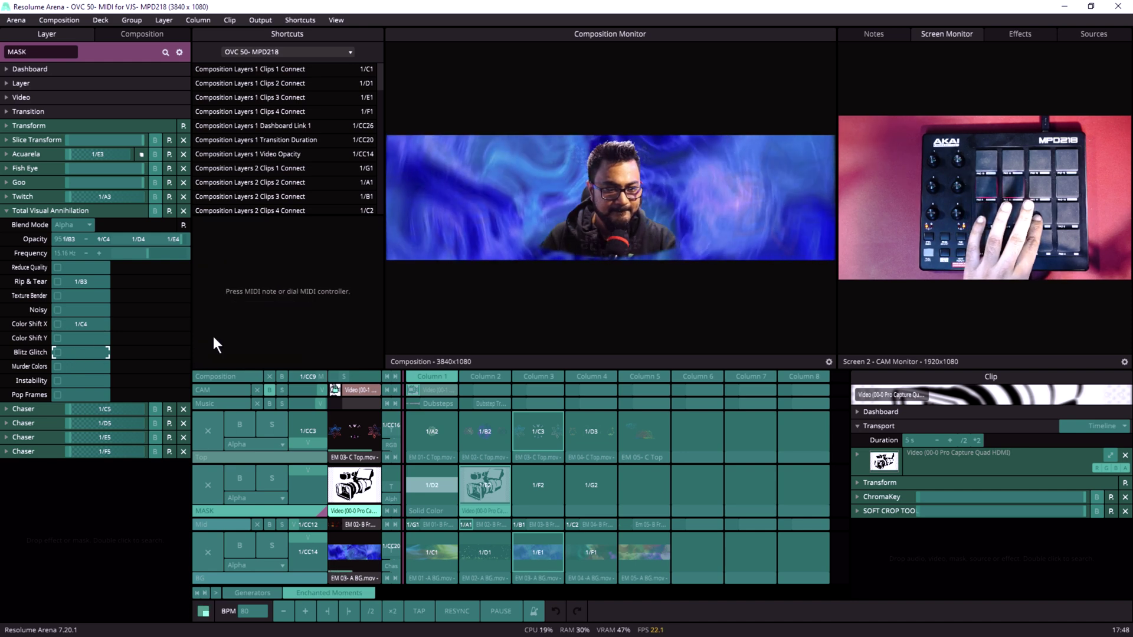
left_click(71, 380)
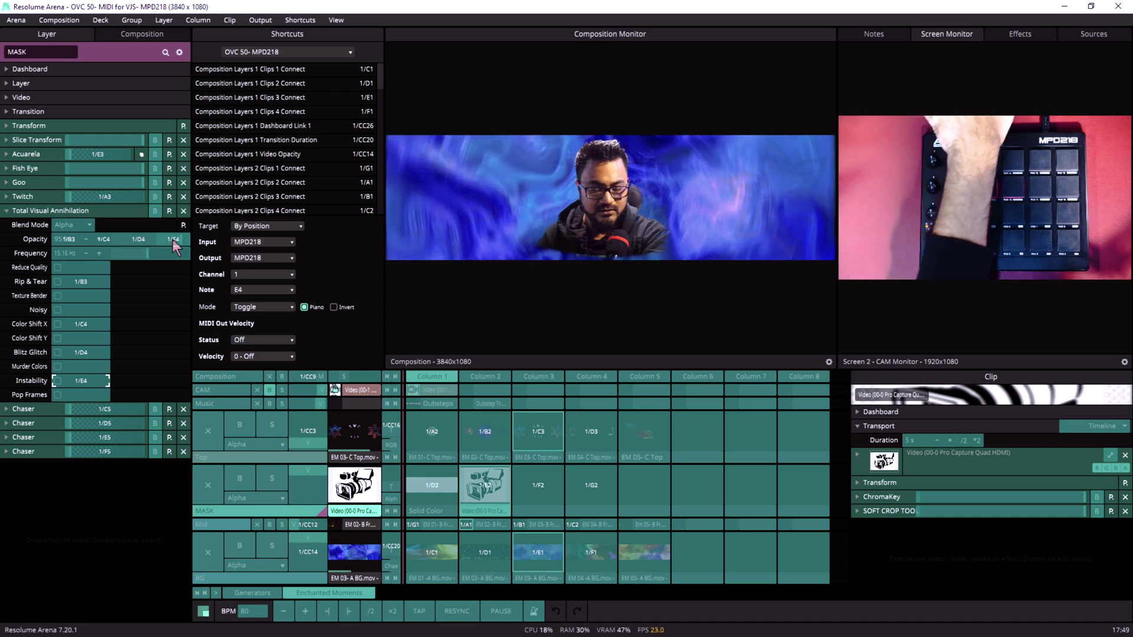
key("ctrl+m")
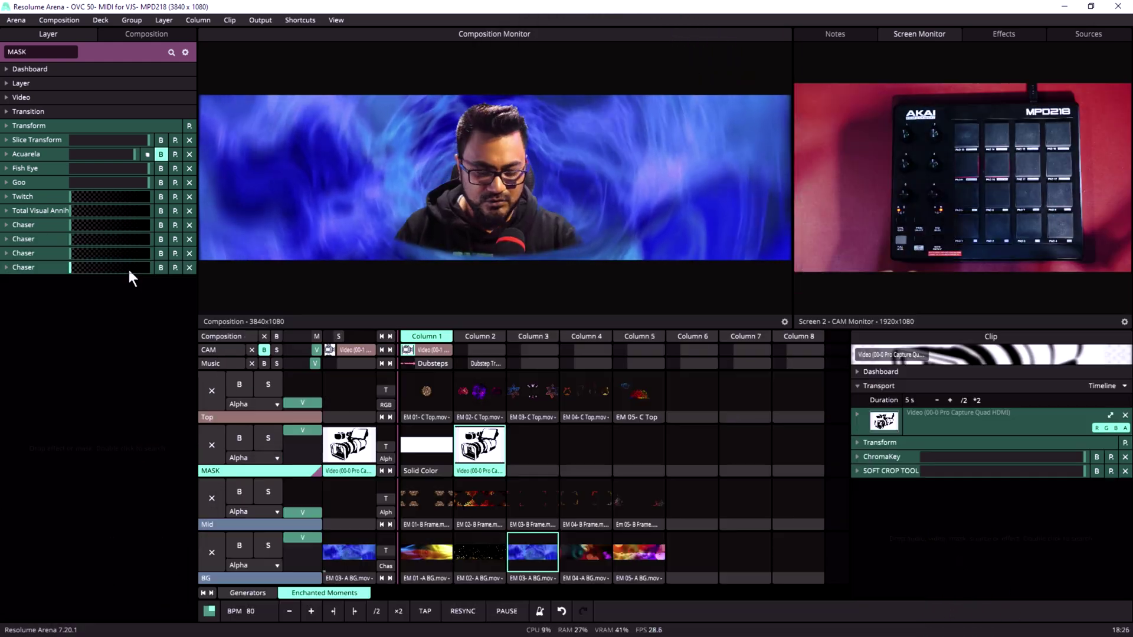
Raise the Acuarela effect's Strength to 0.37, map it to note E3 in Velocity mode, and leave MIDI mapping.
left_click(26, 155)
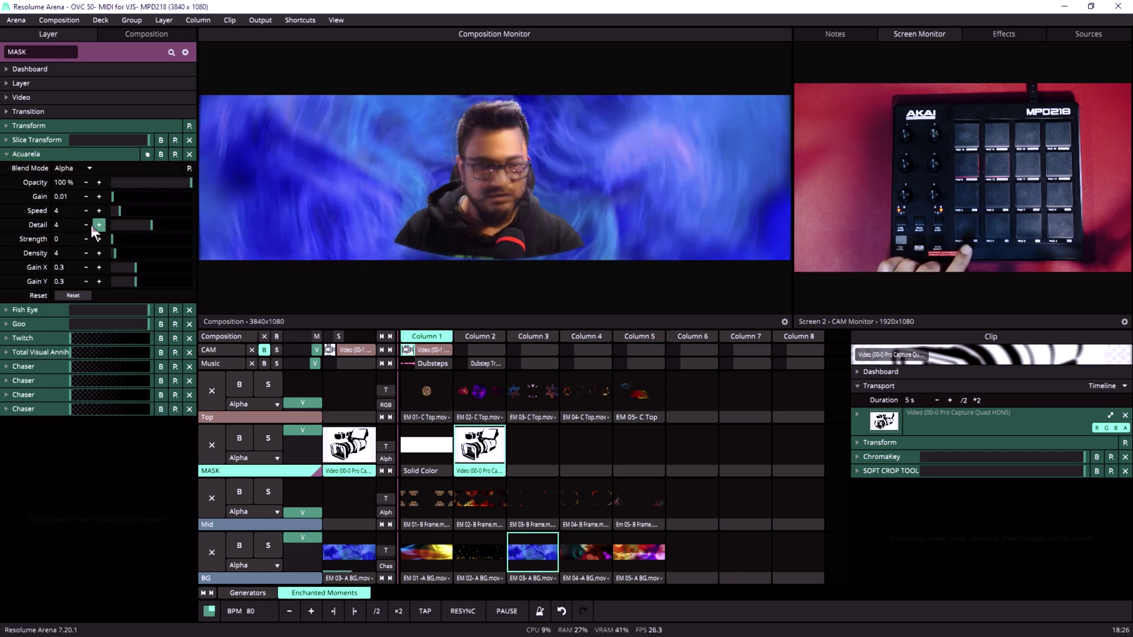
left_click_drag(112, 238, 141, 246)
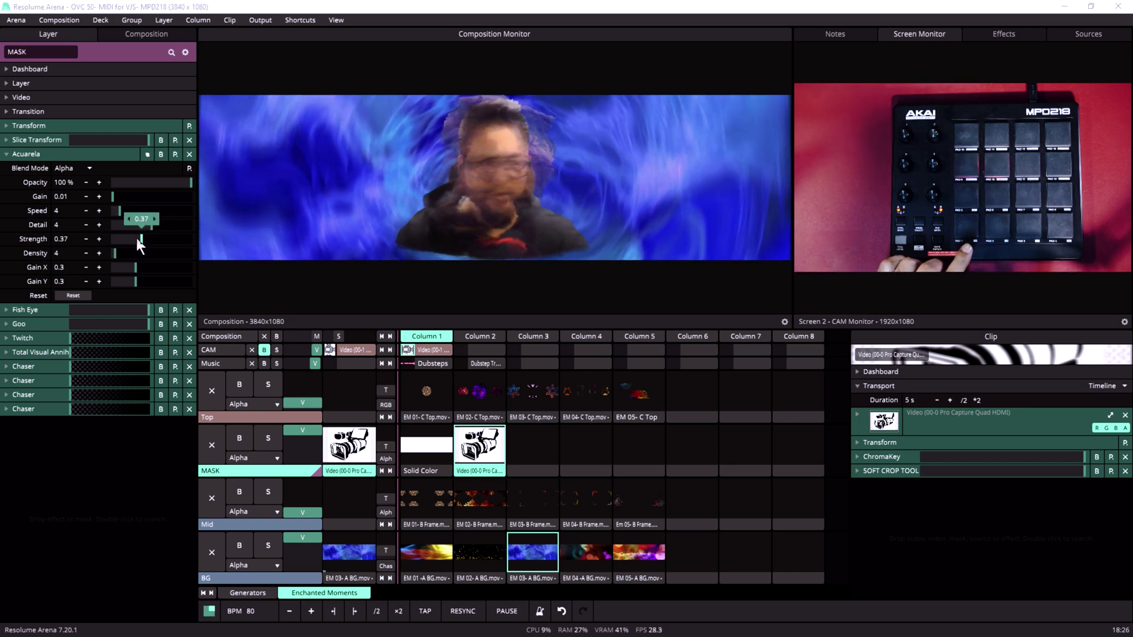
key("ctrl+m")
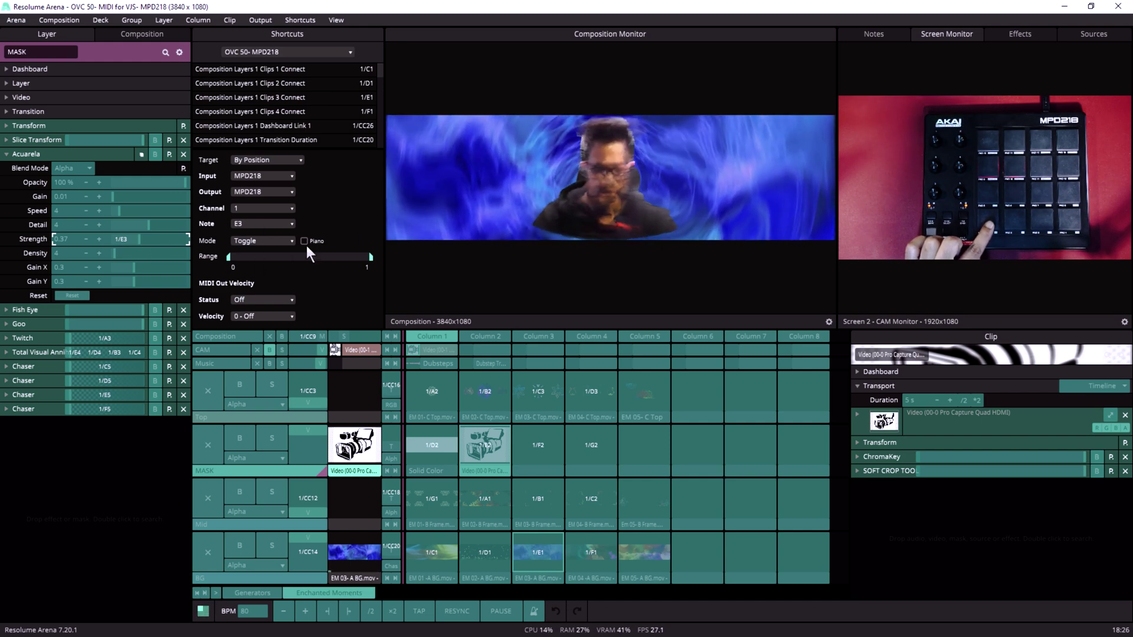
left_click(256, 241)
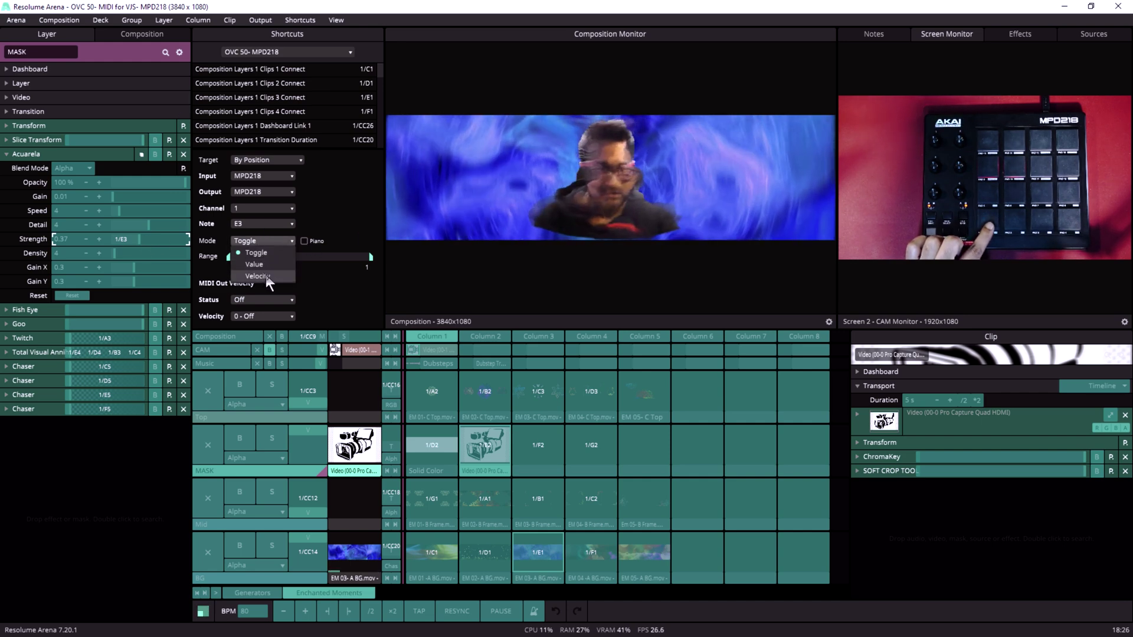
left_click(265, 274)
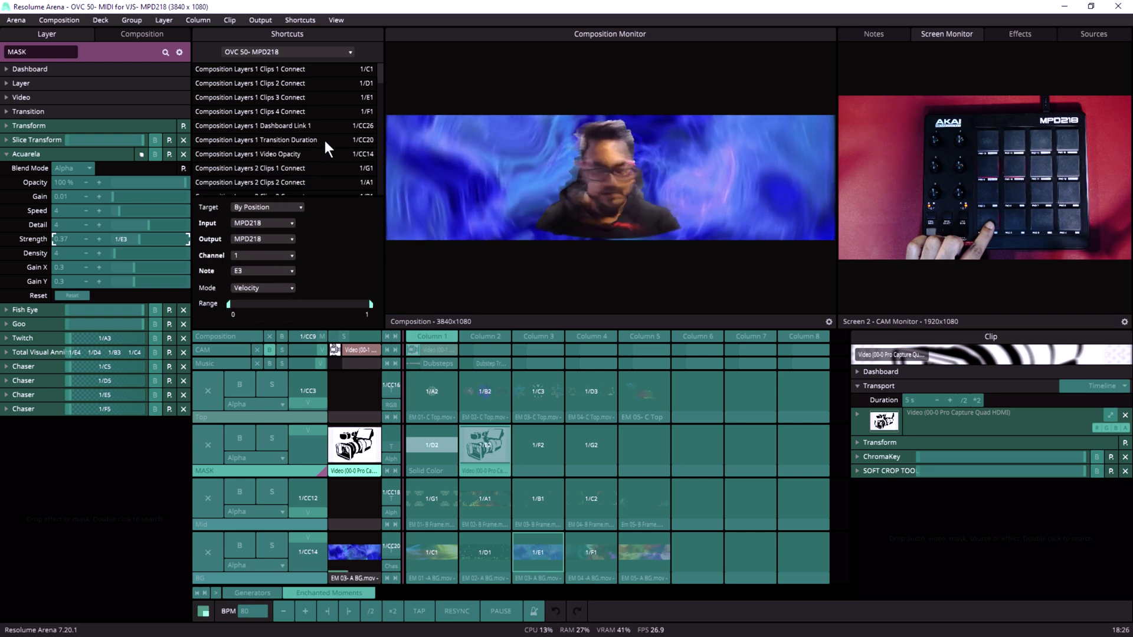
key("ctrl+m")
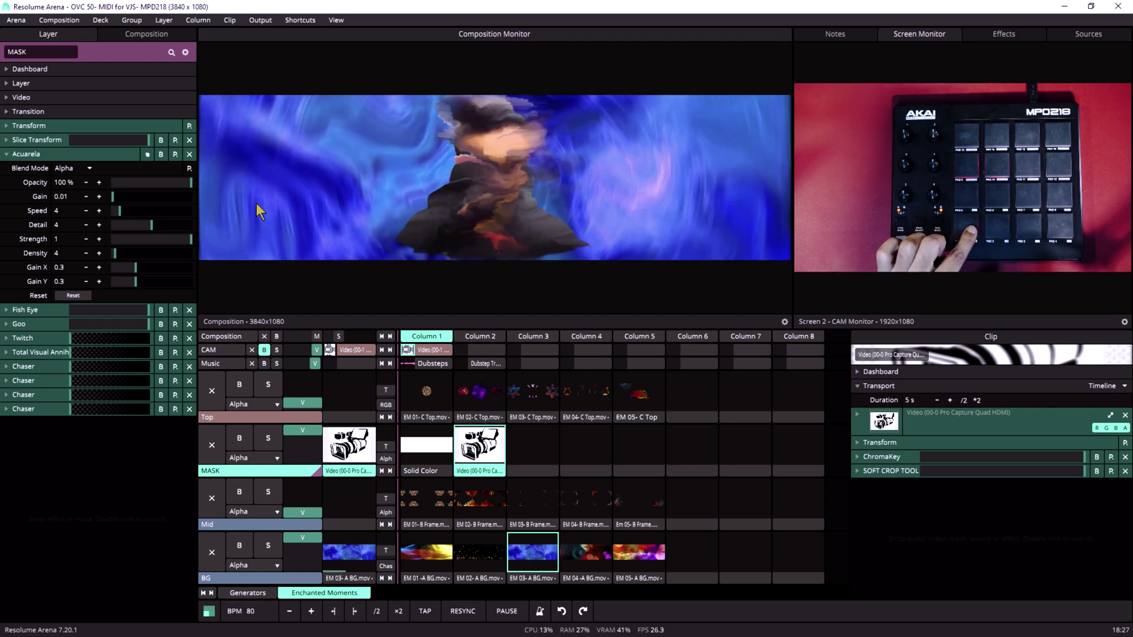
Reset Acuarela's Strength to 0 and animate it with BPM Sync, playing backwards over 1 beat as Play Once & Hold.
left_click_drag(144, 238, 6, 243)
left_click(7, 239)
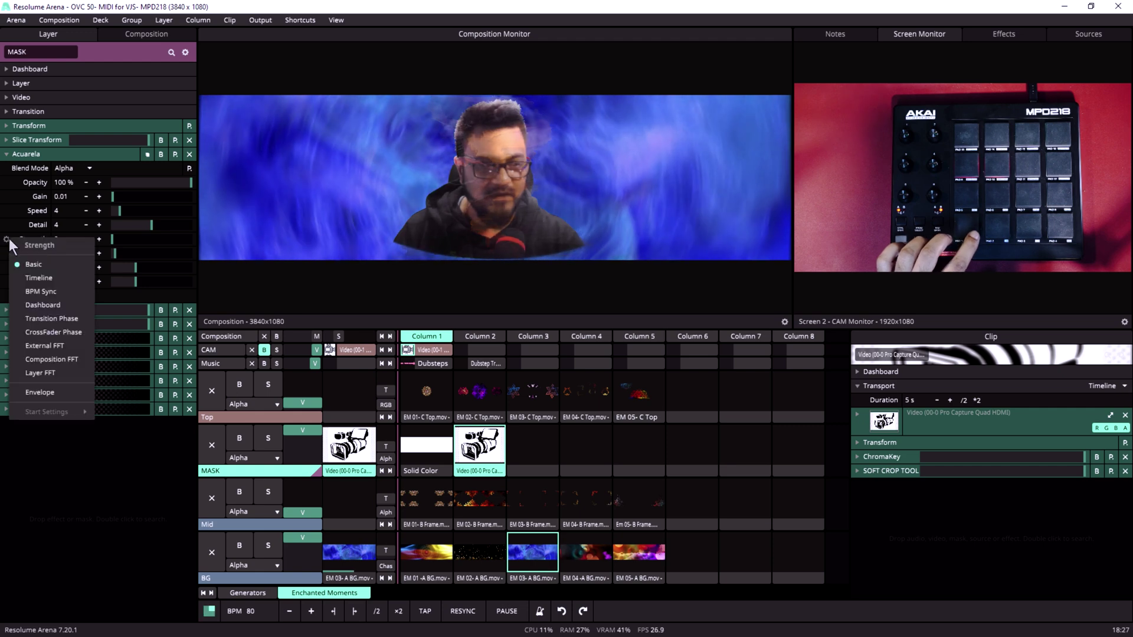
left_click(24, 294)
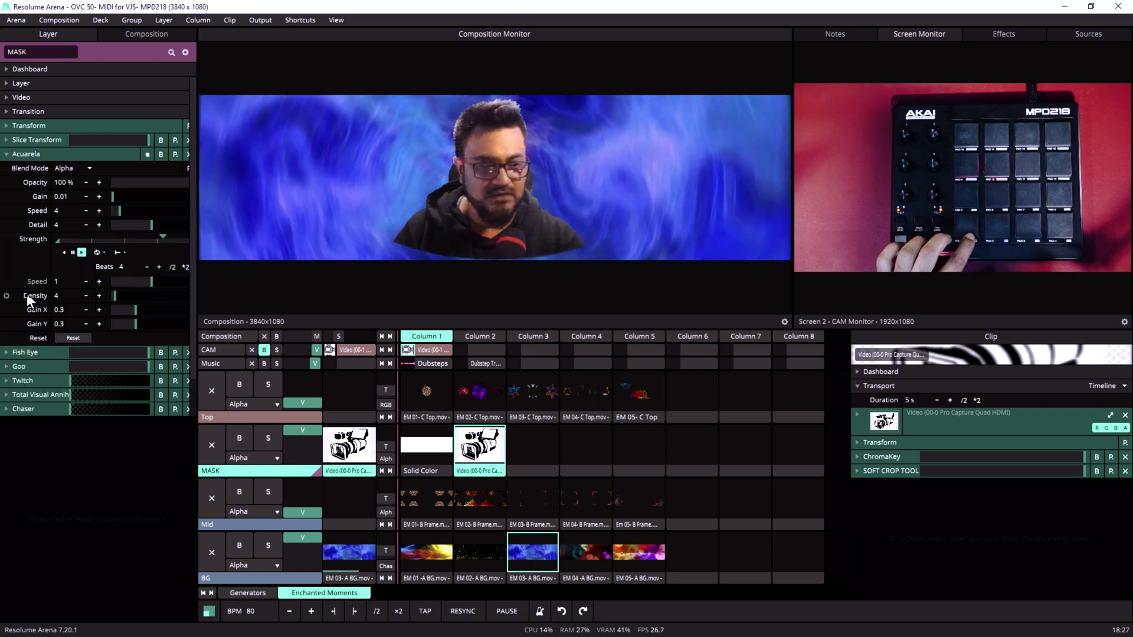
left_click(64, 251)
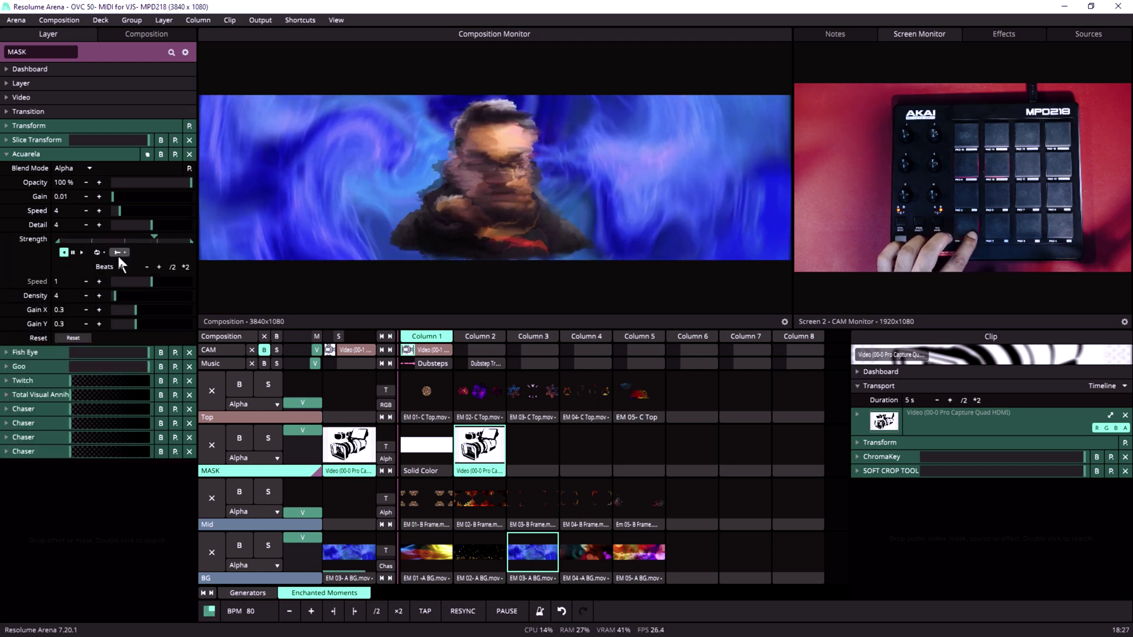
left_click(148, 267)
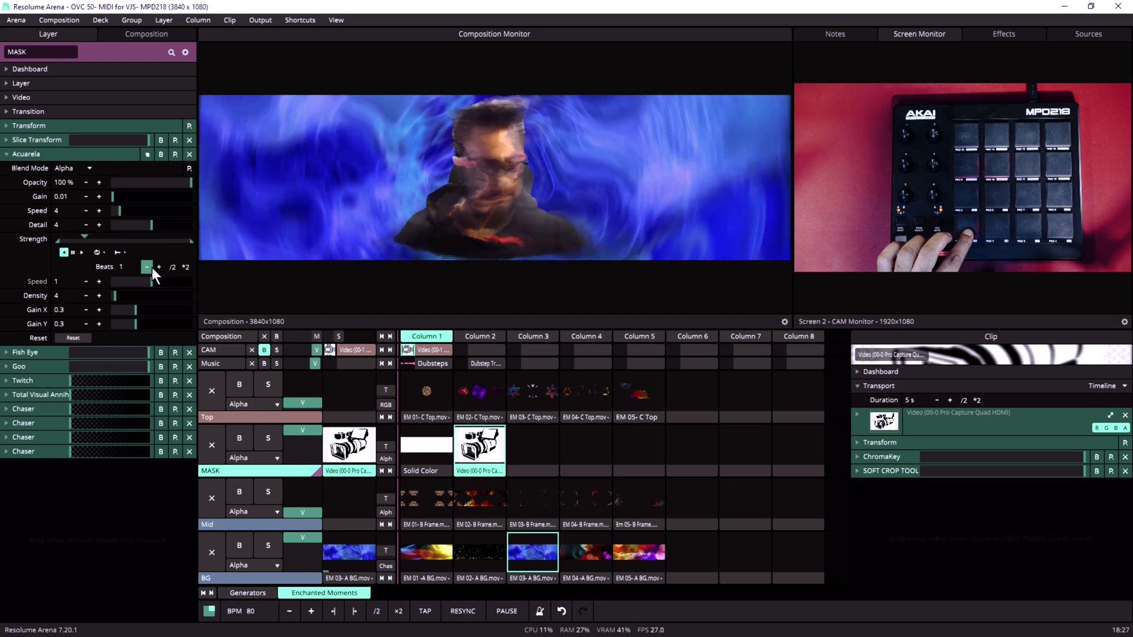
left_click(97, 253)
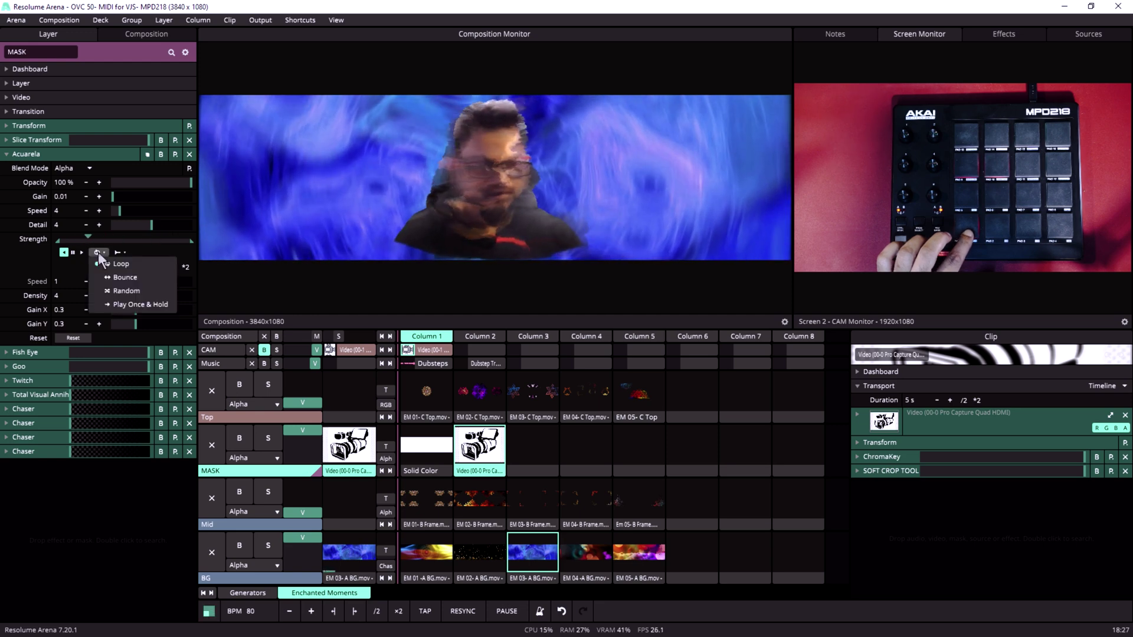
left_click(118, 302)
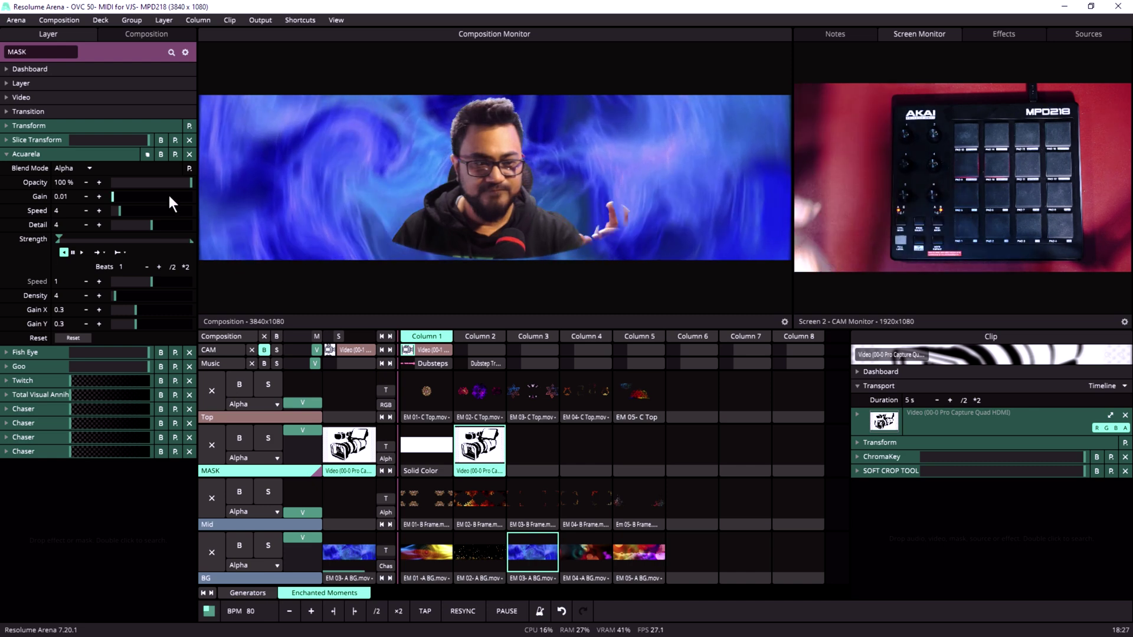
Map Acuarela's Opacity to note E3 in Velocity mode and leave MIDI mapping.
key("ctrl+m")
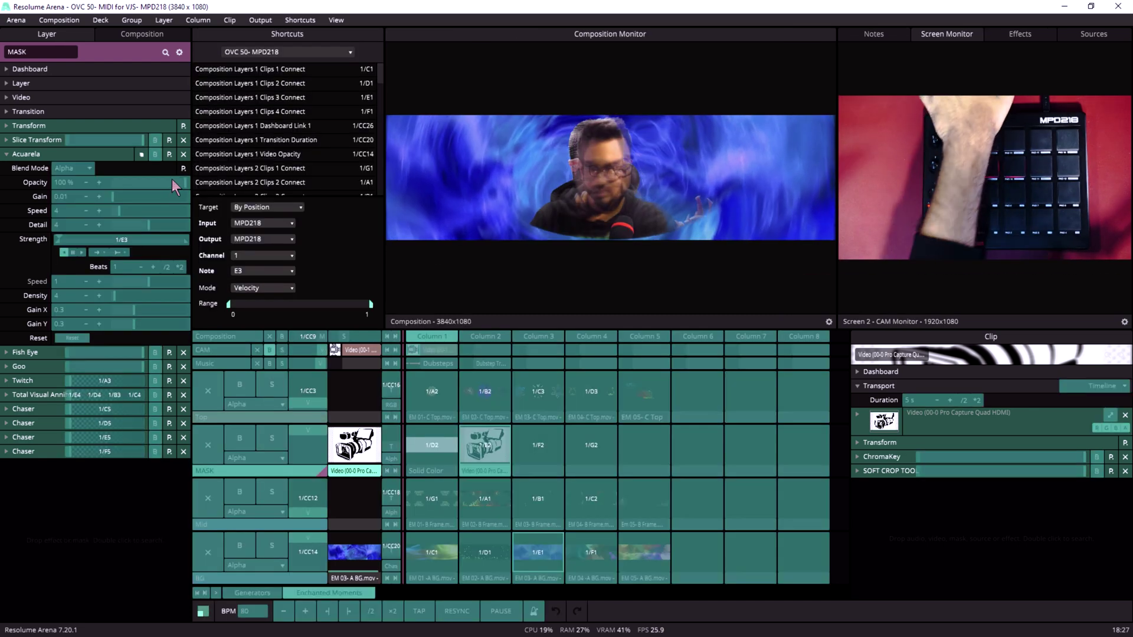
left_click(173, 180)
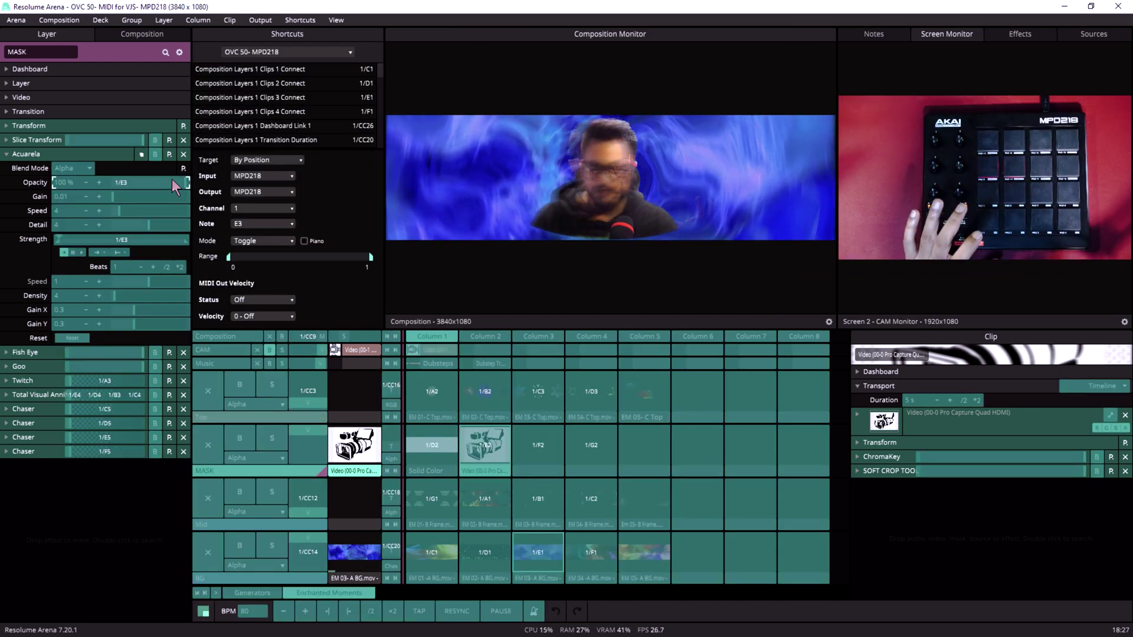
left_click(262, 241)
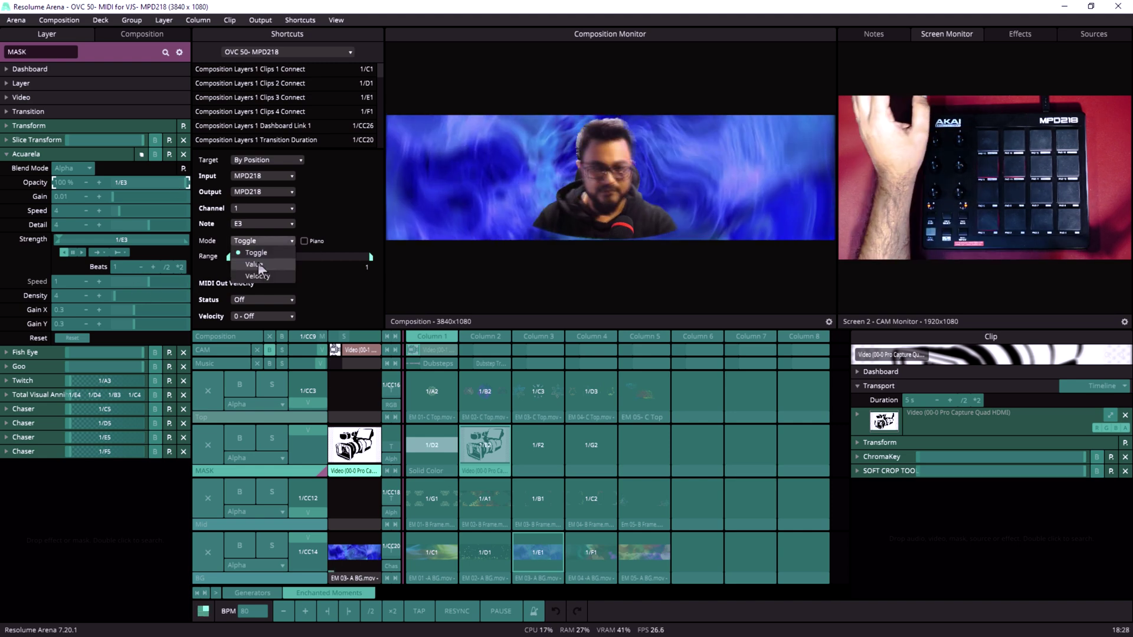
left_click(262, 273)
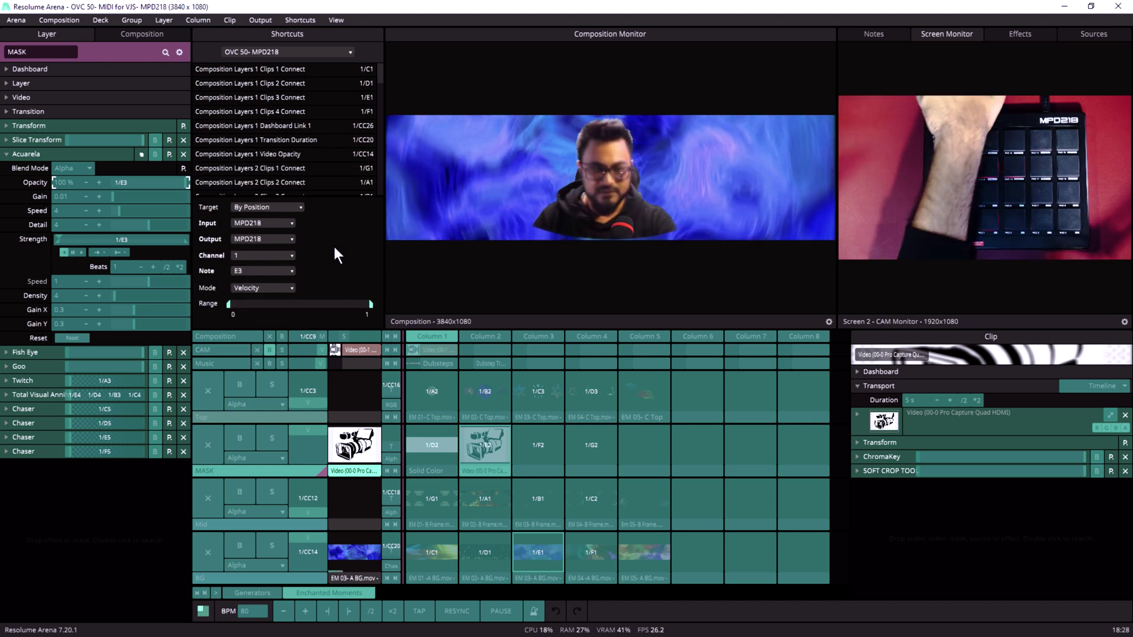
key("ctrl+m")
Animate Acuarela's Opacity with BPM Sync, playing backwards over 2 beats as Play Once & Hold.
left_click(7, 181)
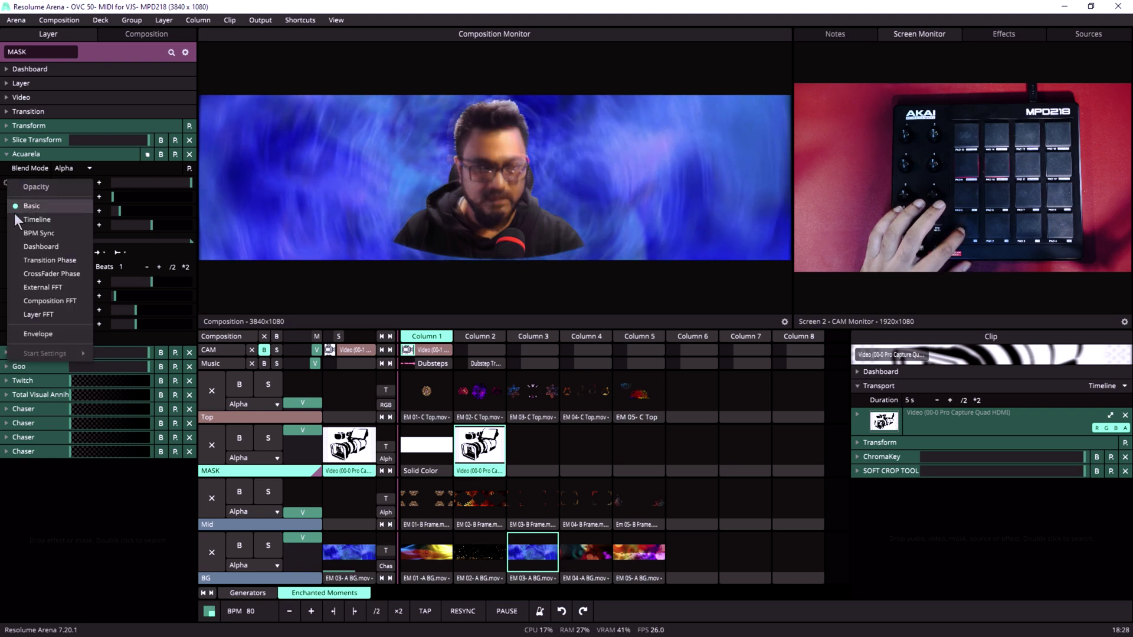
left_click(30, 236)
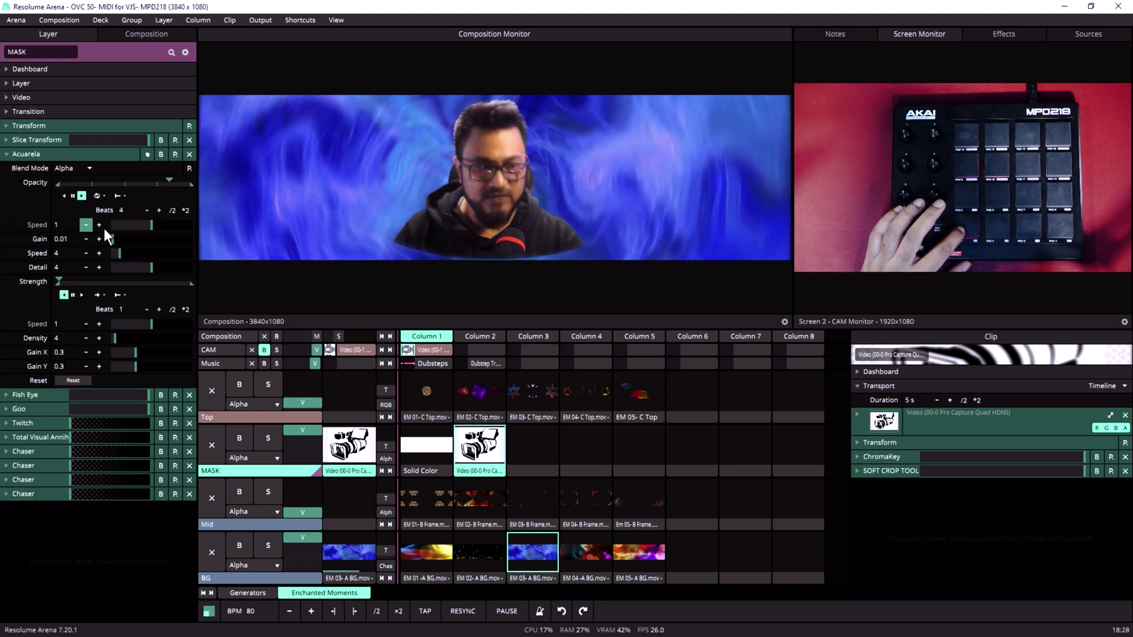
left_click(65, 196)
left_click(147, 210)
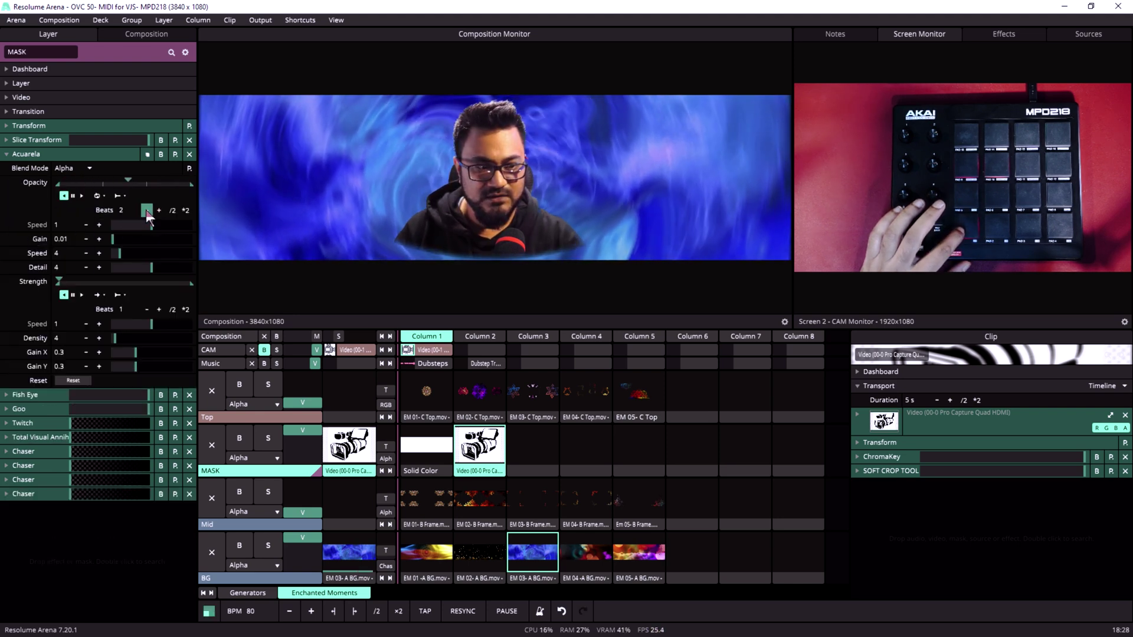
left_click(146, 210)
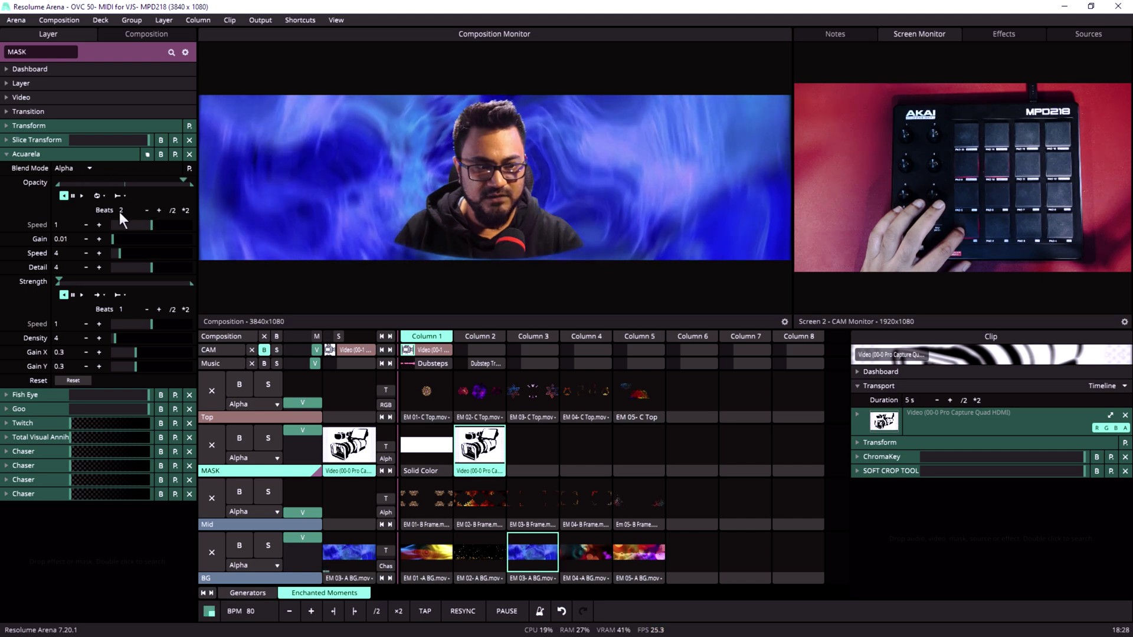
left_click(97, 196)
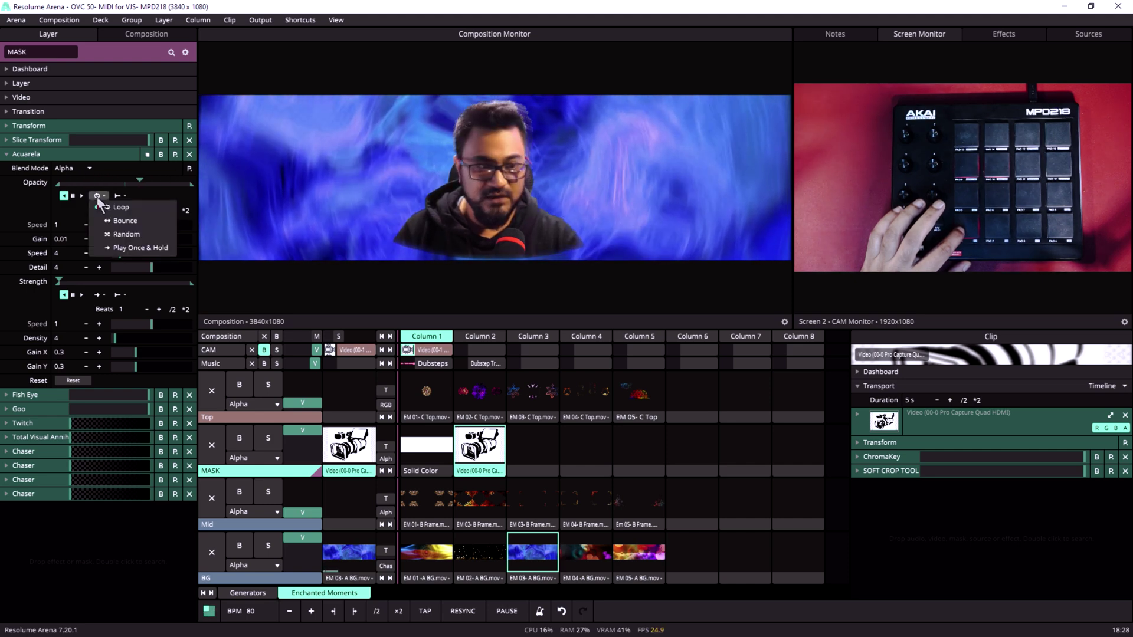
left_click(113, 244)
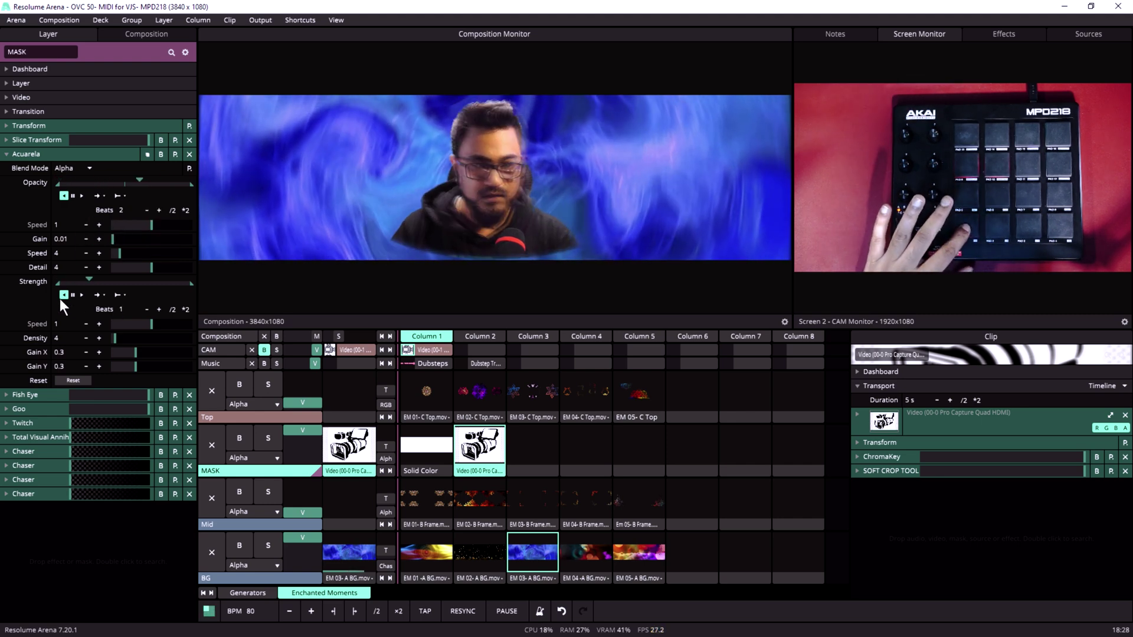
Raise the lower limit of Acuarela's Strength animation range to about halfway and collapse the effect.
left_click_drag(59, 282, 125, 282)
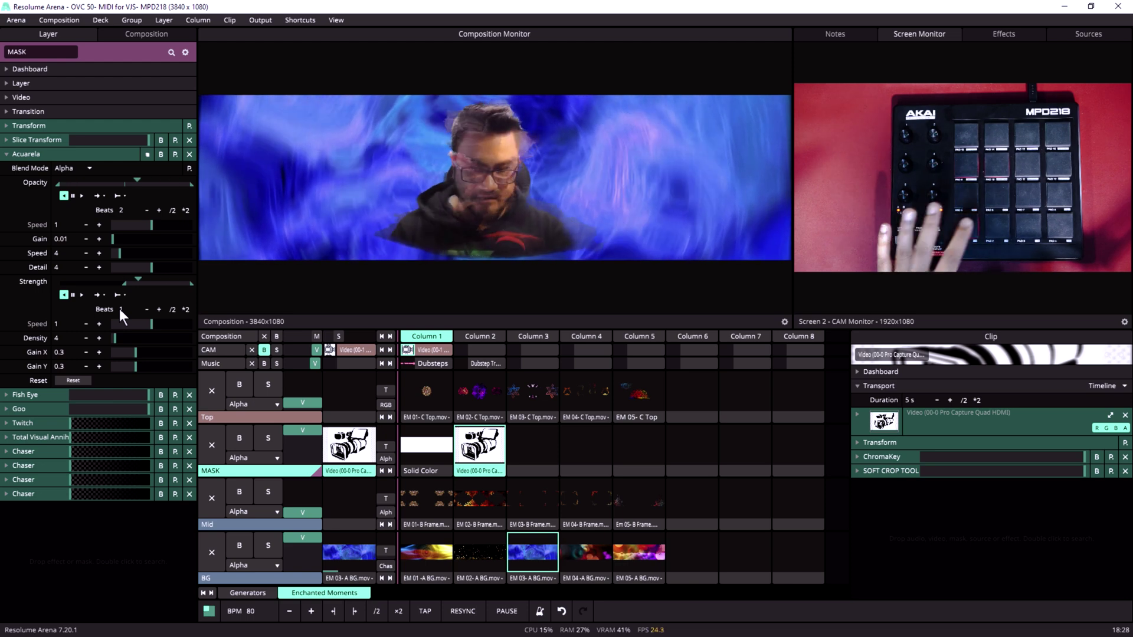
left_click(120, 309)
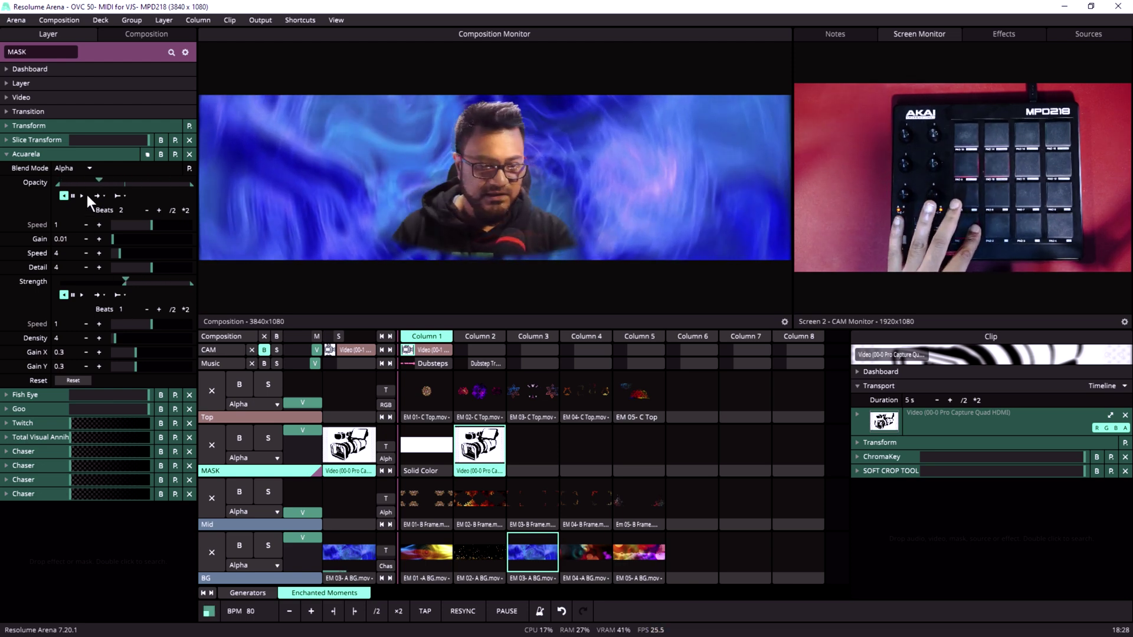
left_click(30, 155)
Examine the animated parameter settings of the Fish Eye, Goo and Twitch effects on the MASK layer, collapsing each one.
left_click(19, 170)
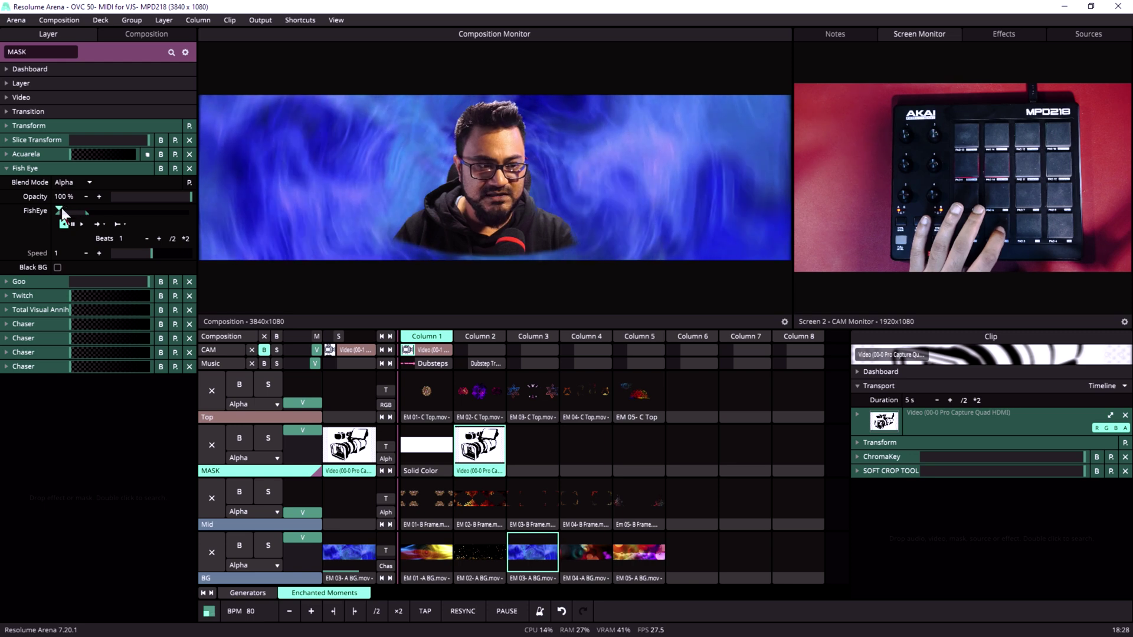
left_click_drag(87, 210, 51, 211)
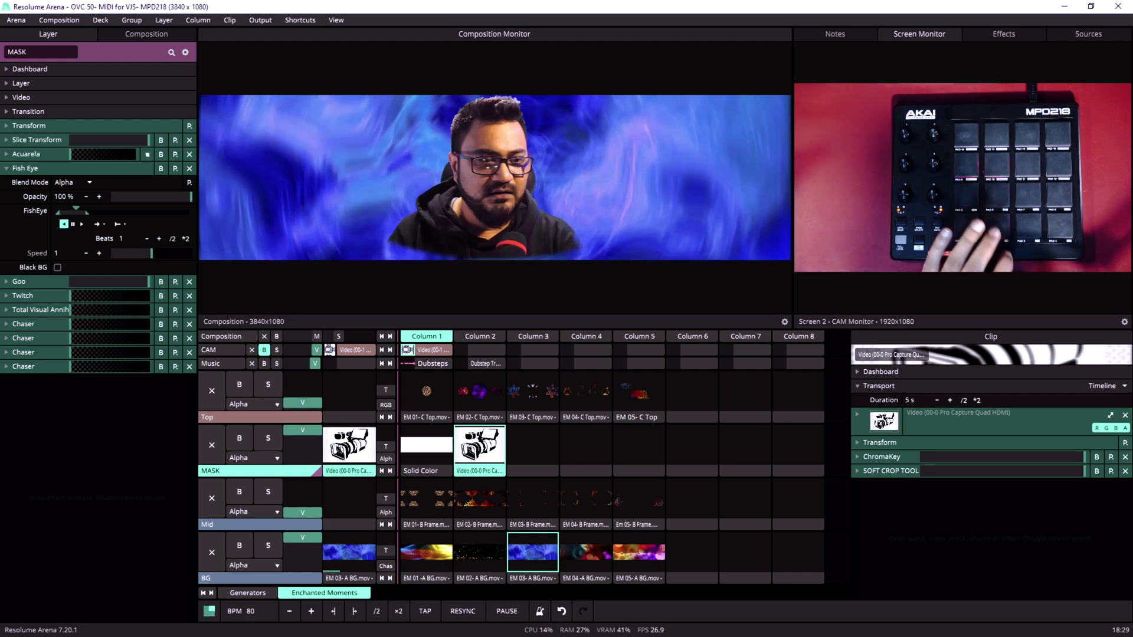
left_click(18, 169)
left_click(28, 182)
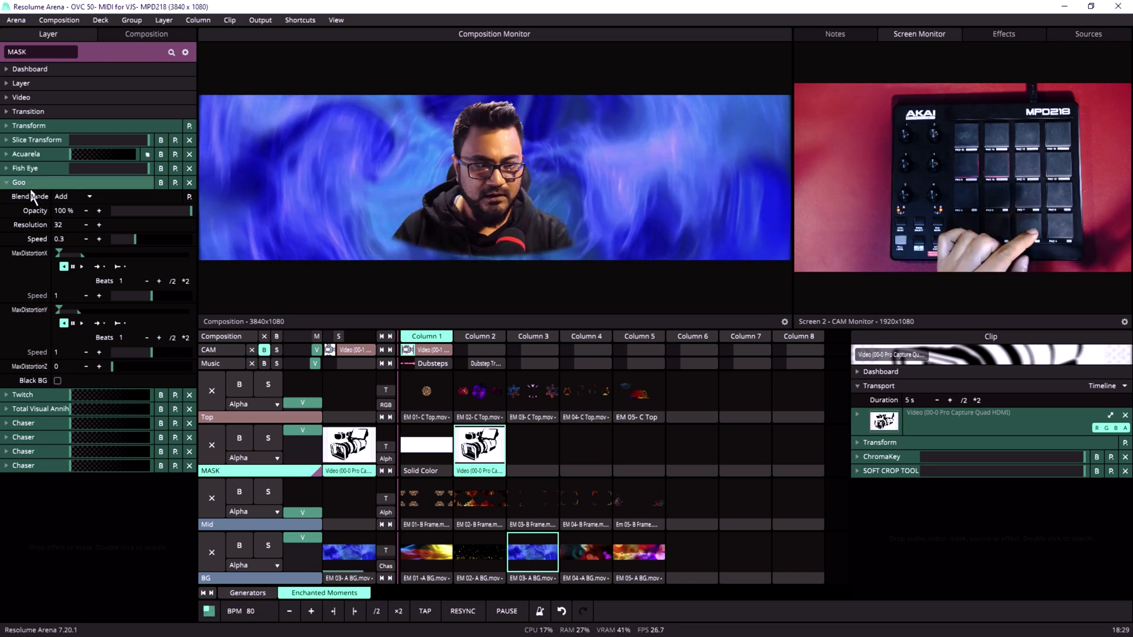
left_click(30, 186)
left_click(34, 197)
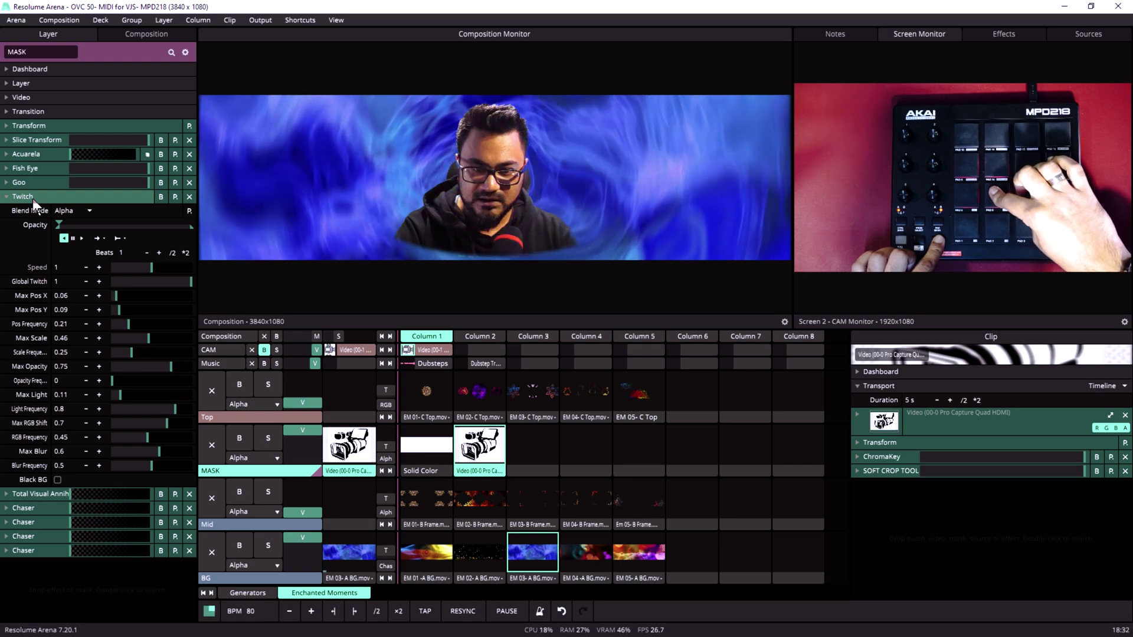
left_click(40, 195)
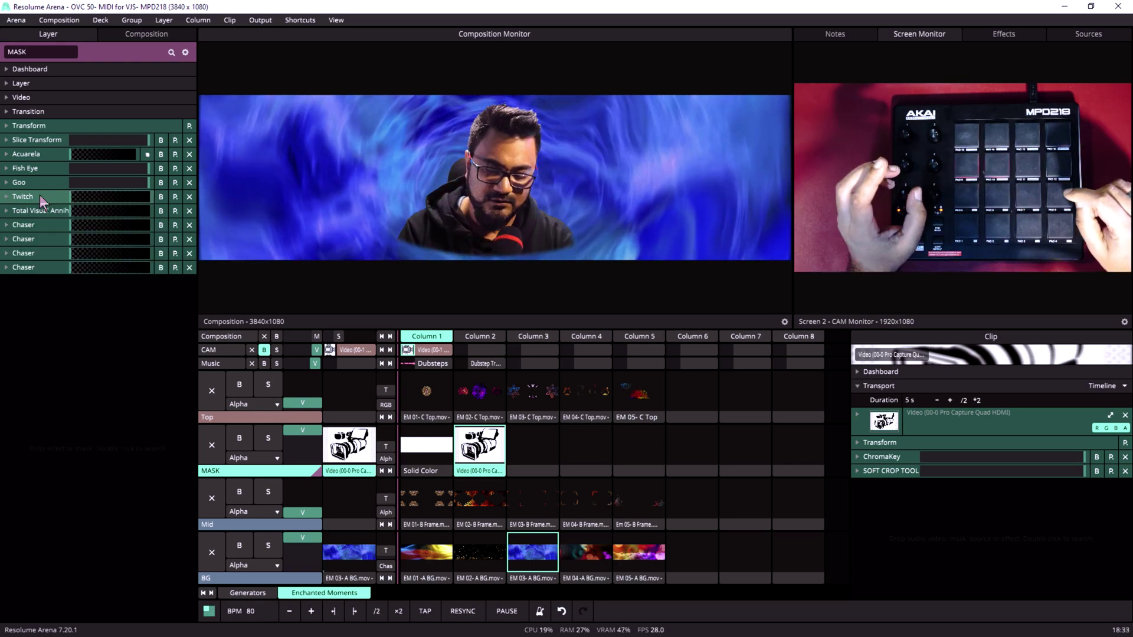